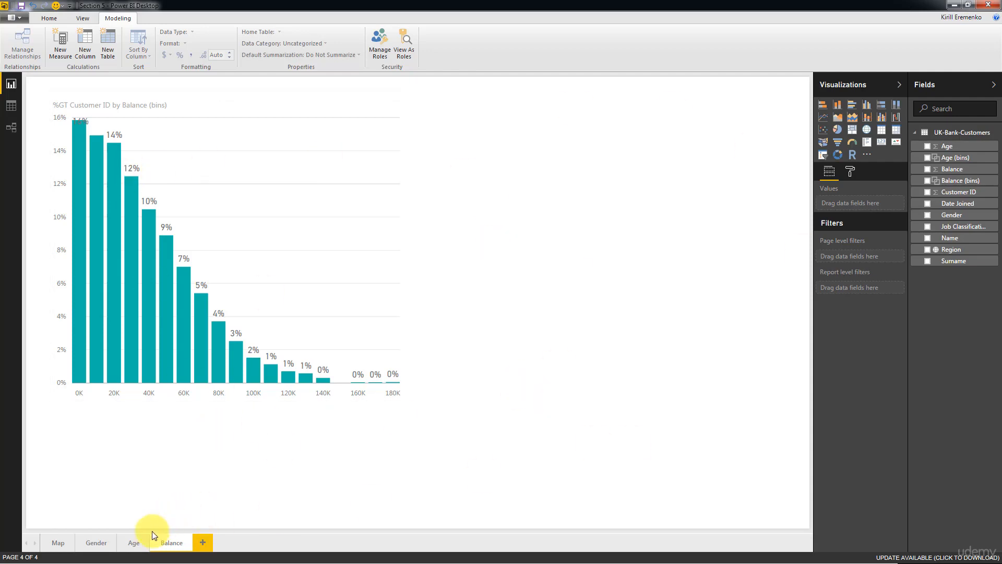
Review the existing Age, Gender, Map and Balance report pages
{"action": "left_click", "coordinate": [137, 545]}
{"action": "left_click", "coordinate": [86, 547]}
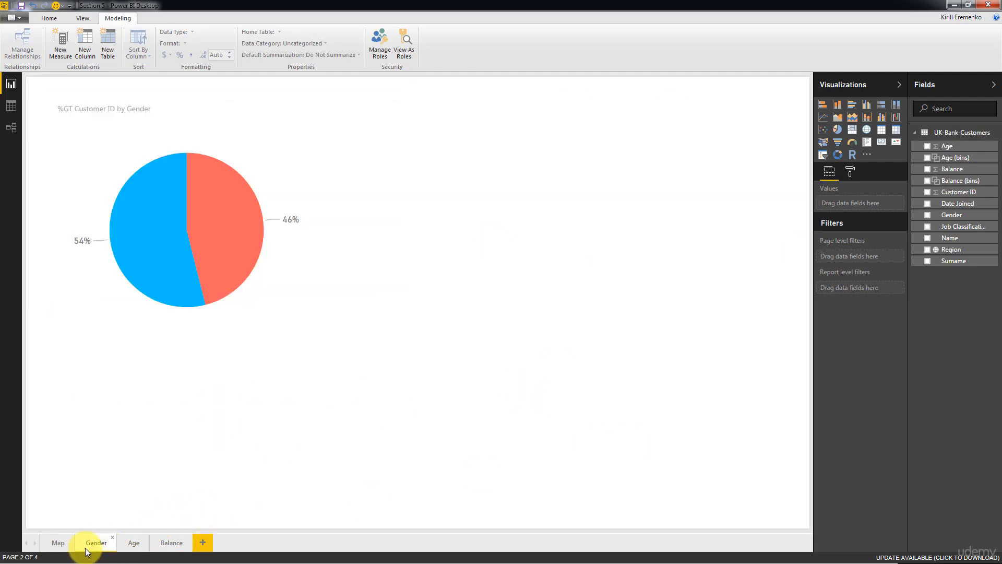
{"action": "left_click", "coordinate": [59, 542]}
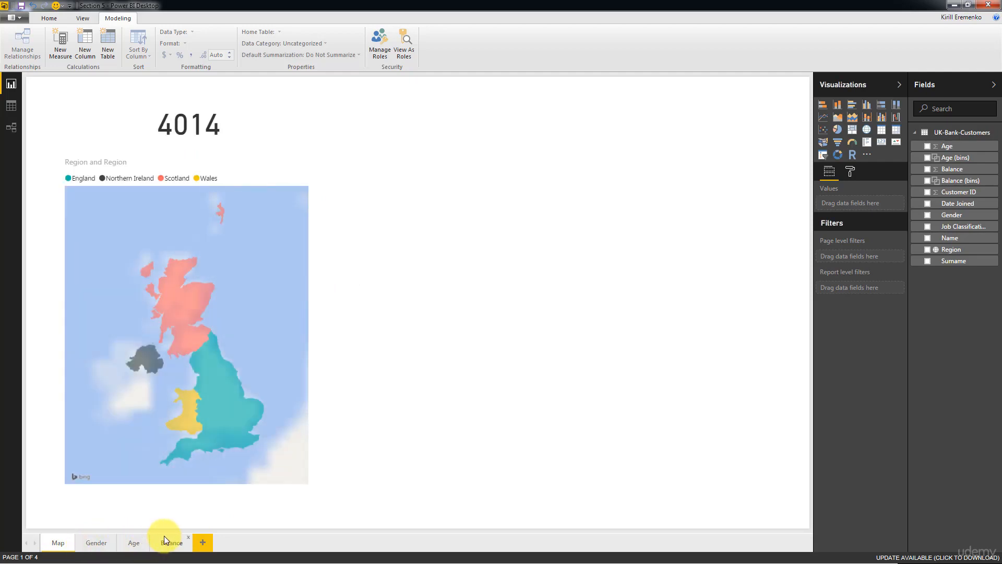
{"action": "left_click", "coordinate": [163, 538]}
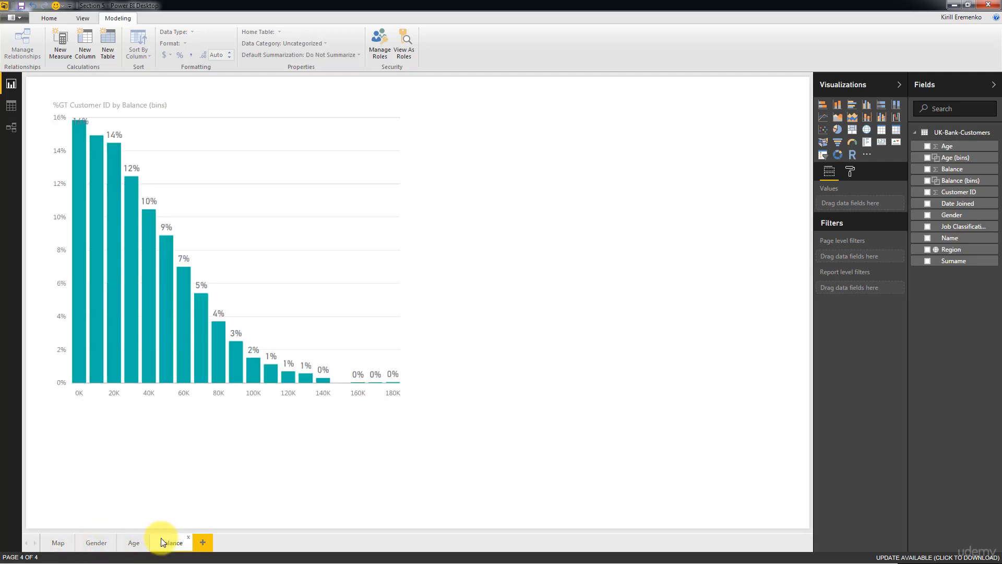
Add a new report page and name it Job Classification
{"action": "left_click", "coordinate": [204, 543]}
{"action": "double_click", "coordinate": [204, 541]}
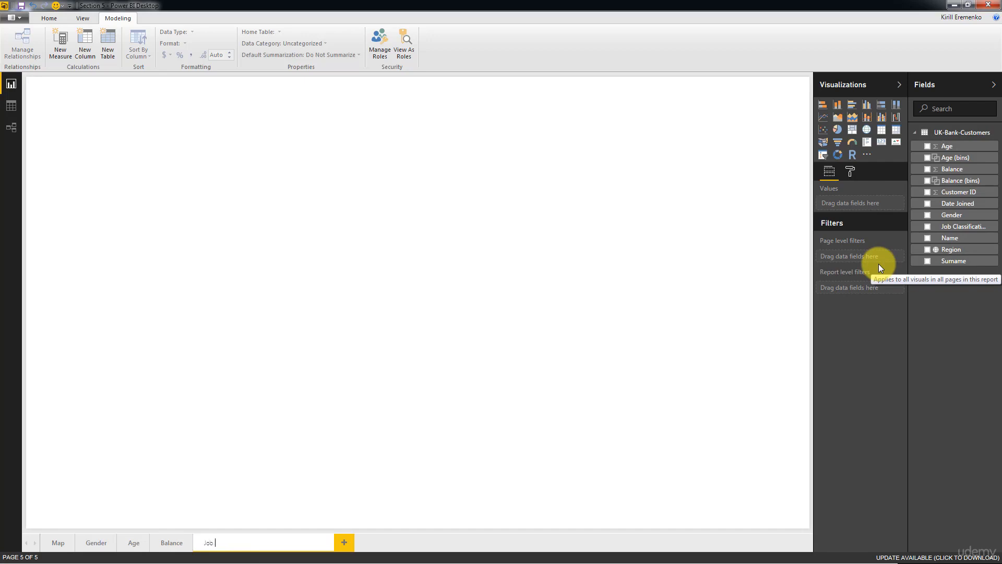
{"action": "type", "text": "Job Classification"}
{"action": "key", "text": "Return"}
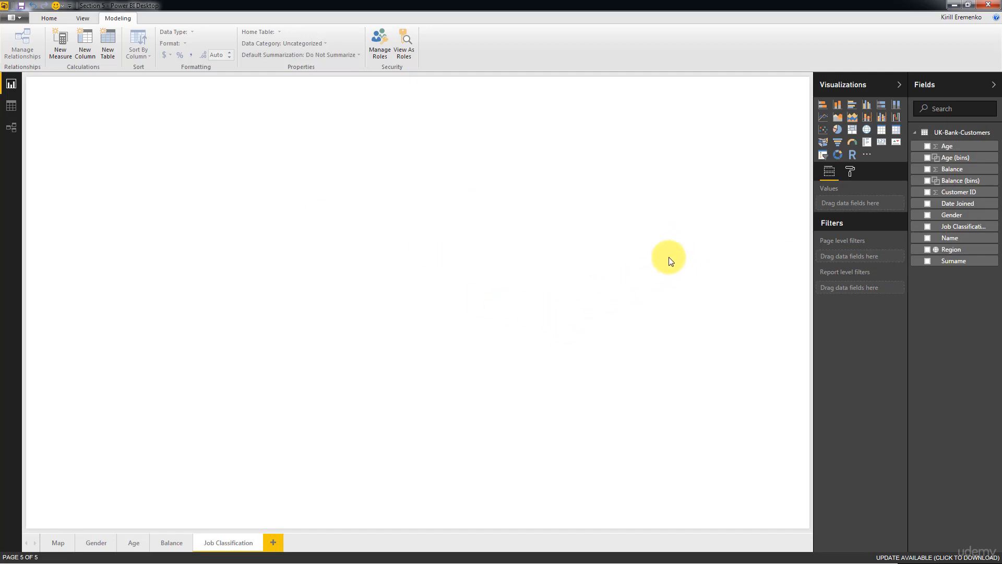
Insert a treemap visual on the blank page, move it toward the page's centre and enlarge it
{"action": "left_click", "coordinate": [853, 130]}
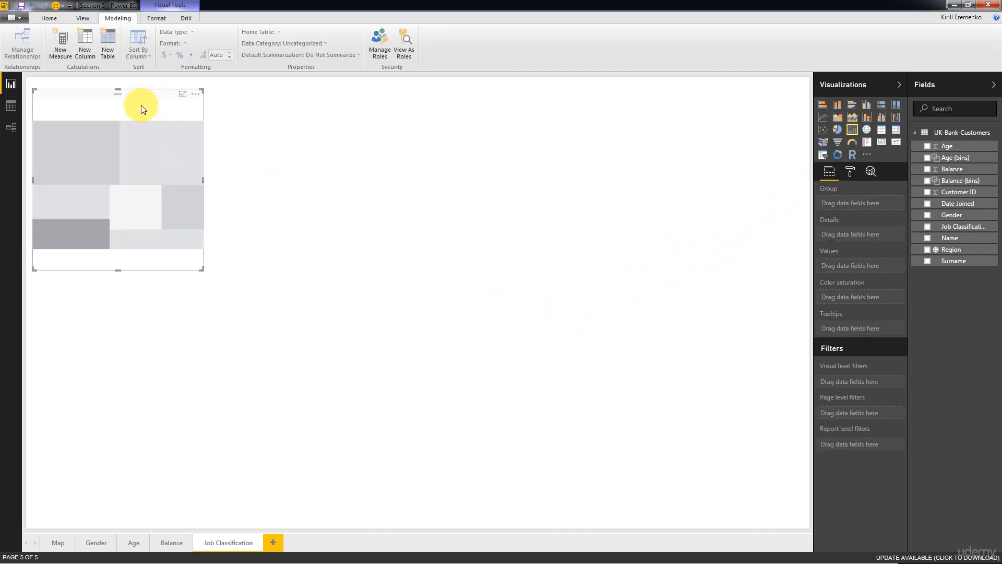
{"action": "left_click_drag", "start_coordinate": [130, 97], "coordinate": [290, 130]}
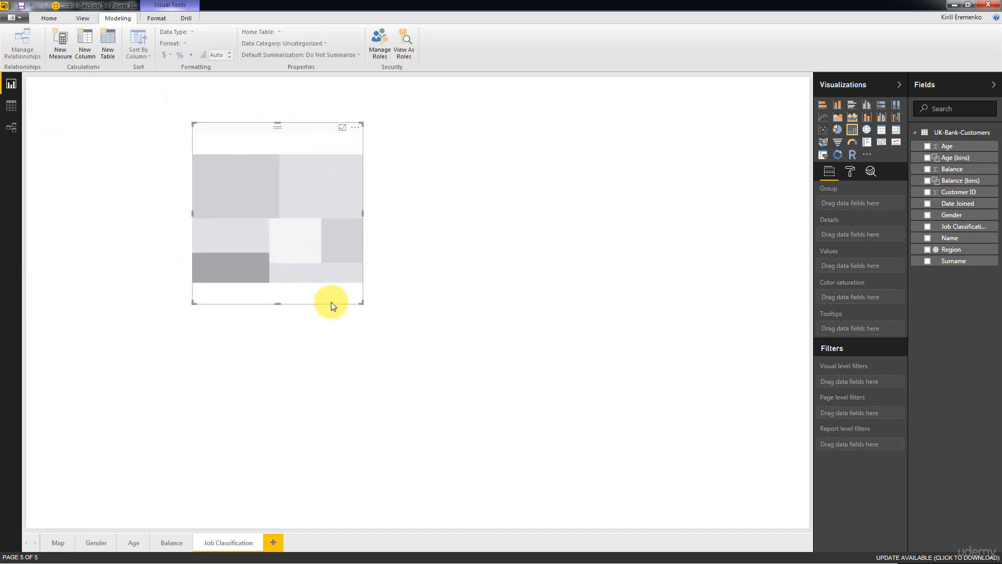
{"action": "left_click_drag", "start_coordinate": [358, 303], "coordinate": [520, 335]}
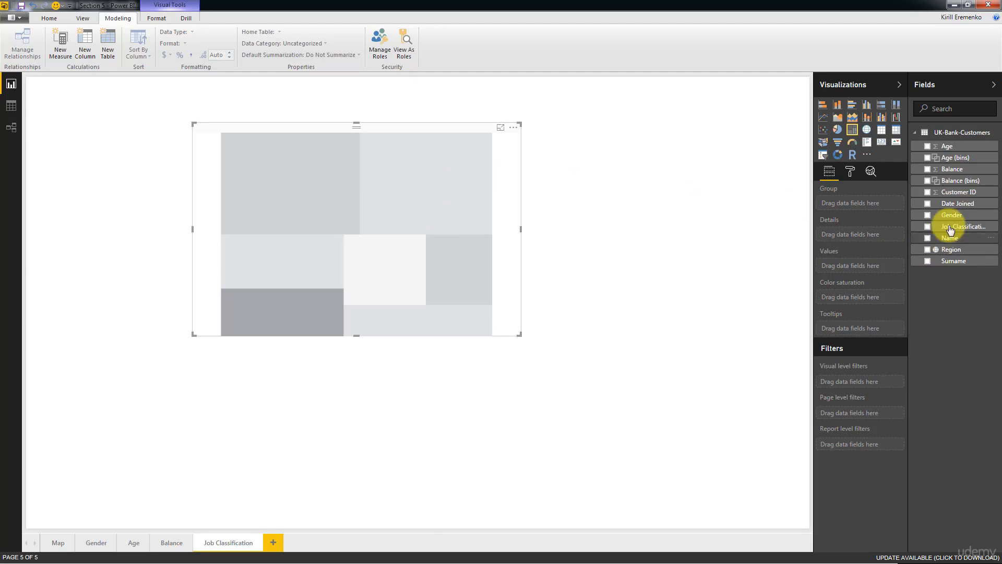
Group the treemap by Job Classification with Customer ID as its values, and make the visual taller
{"action": "left_click_drag", "start_coordinate": [927, 226], "coordinate": [387, 172]}
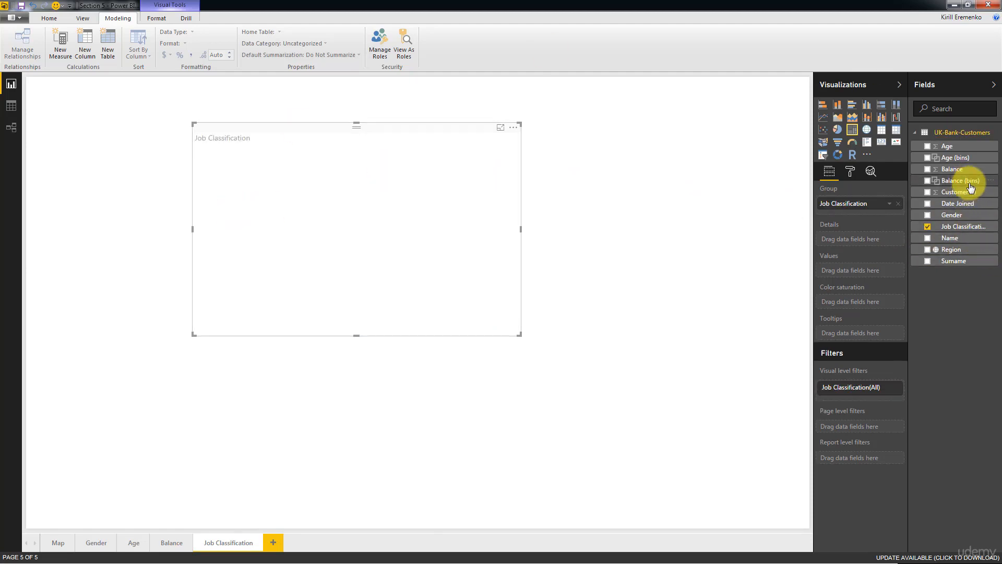
{"action": "left_click_drag", "start_coordinate": [968, 197], "coordinate": [295, 228]}
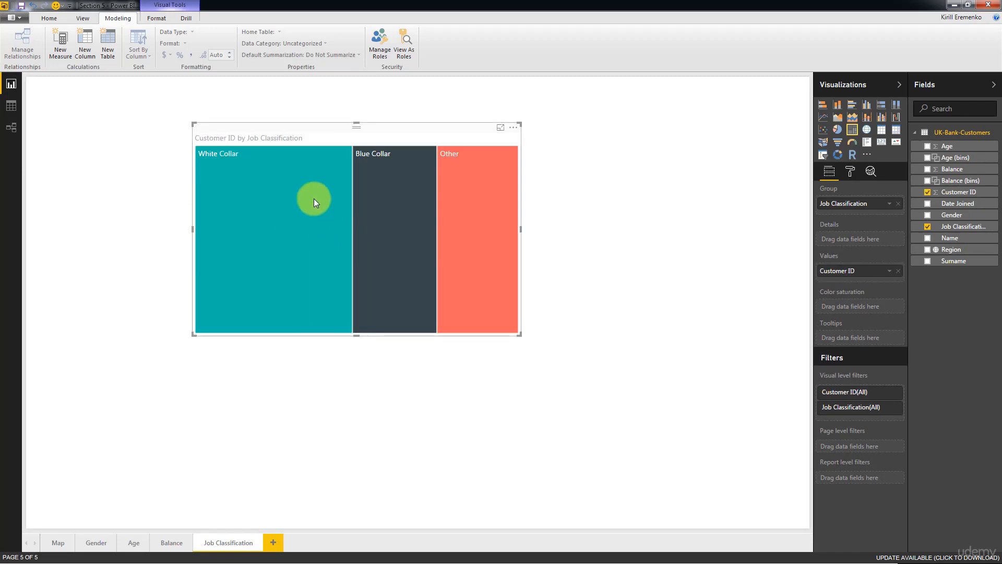
{"action": "left_click_drag", "start_coordinate": [509, 338], "coordinate": [520, 413]}
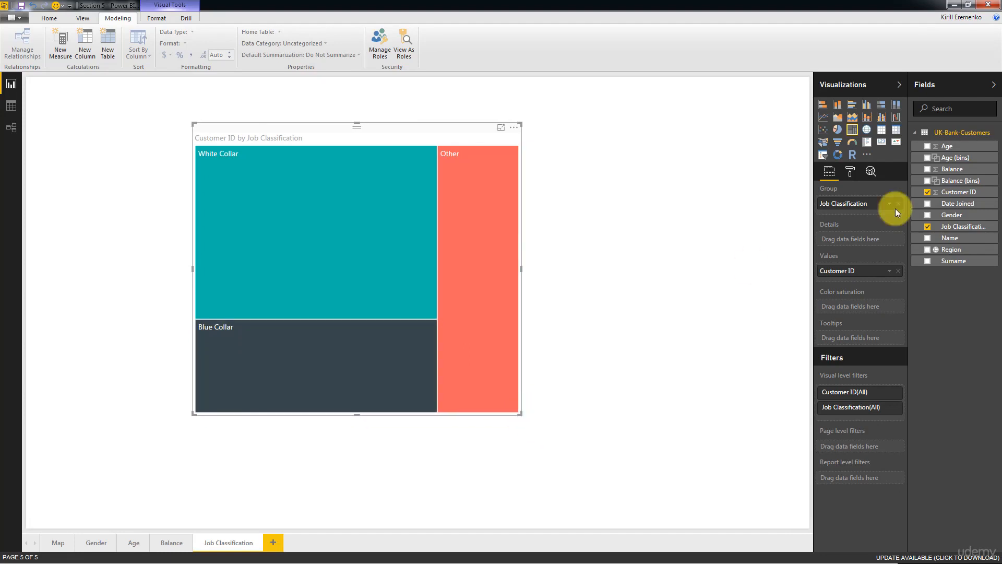
Convert the treemap to a pie chart and show its Customer ID values as Percent of grand total
{"action": "left_click", "coordinate": [839, 130]}
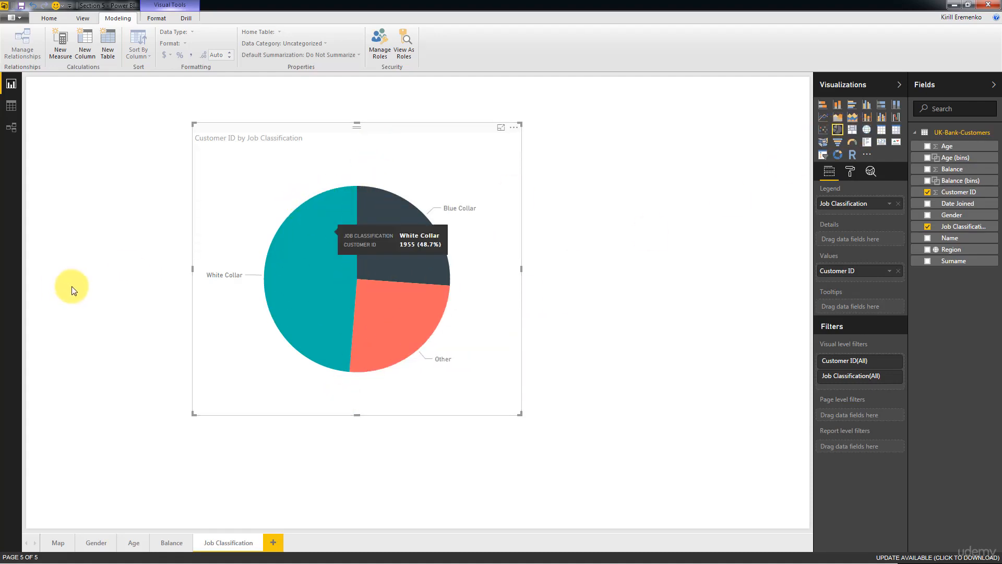
{"action": "left_click", "coordinate": [894, 273]}
{"action": "left_click", "coordinate": [918, 292]}
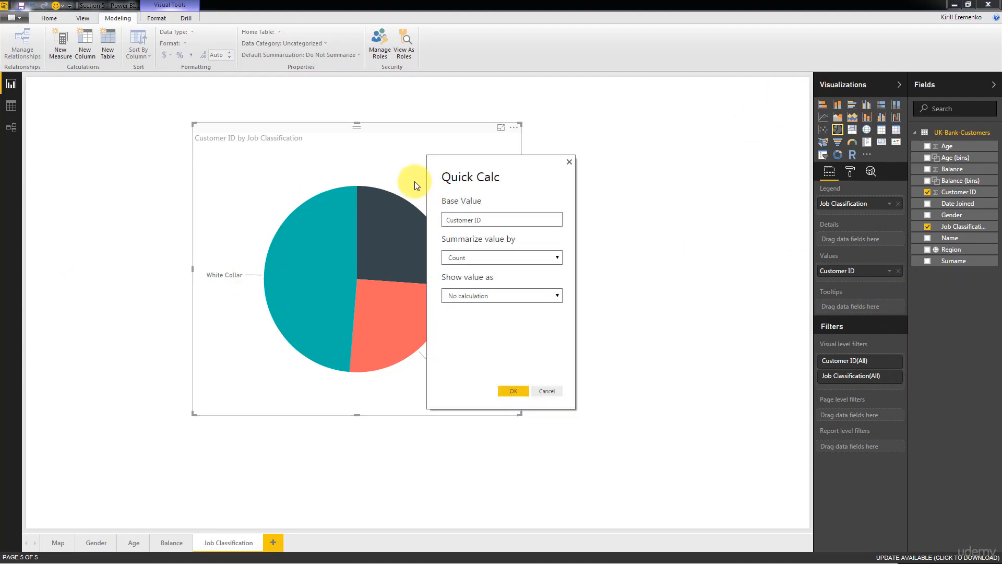
{"action": "left_click", "coordinate": [490, 295]}
{"action": "left_click", "coordinate": [489, 317]}
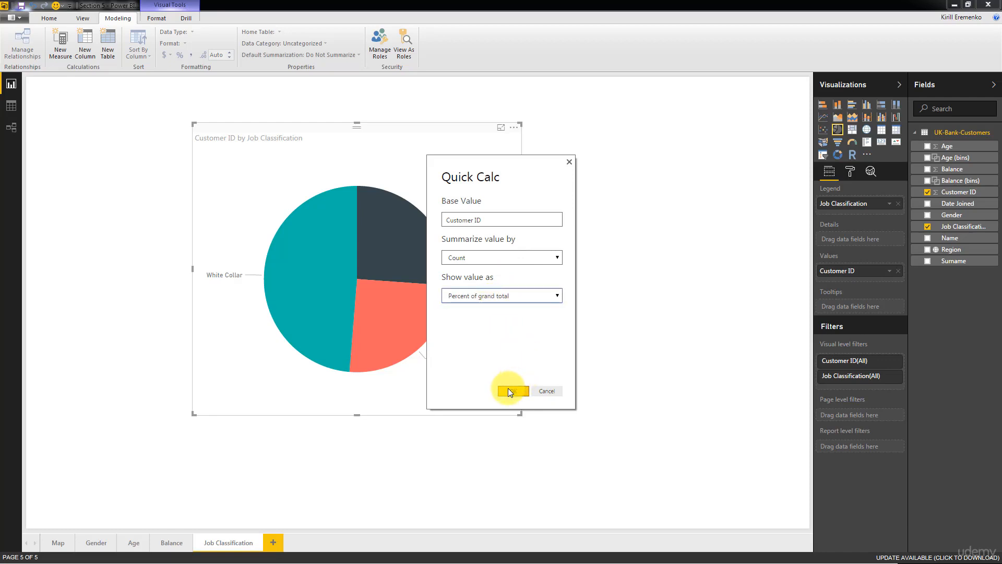
{"action": "left_click", "coordinate": [510, 391]}
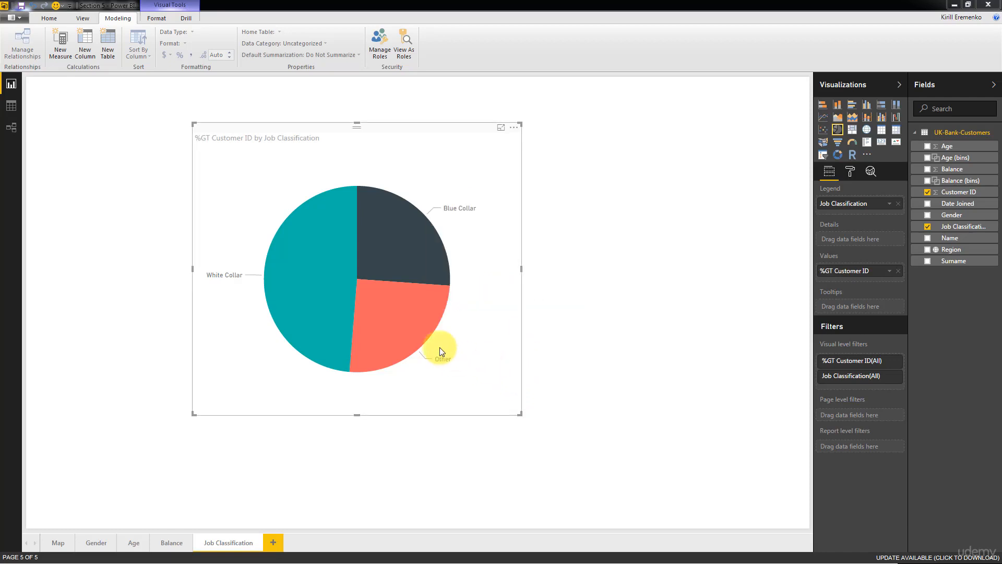
Compare the job classification visual as a treemap and as a pie chart, ending with the treemap
{"action": "left_click", "coordinate": [850, 175]}
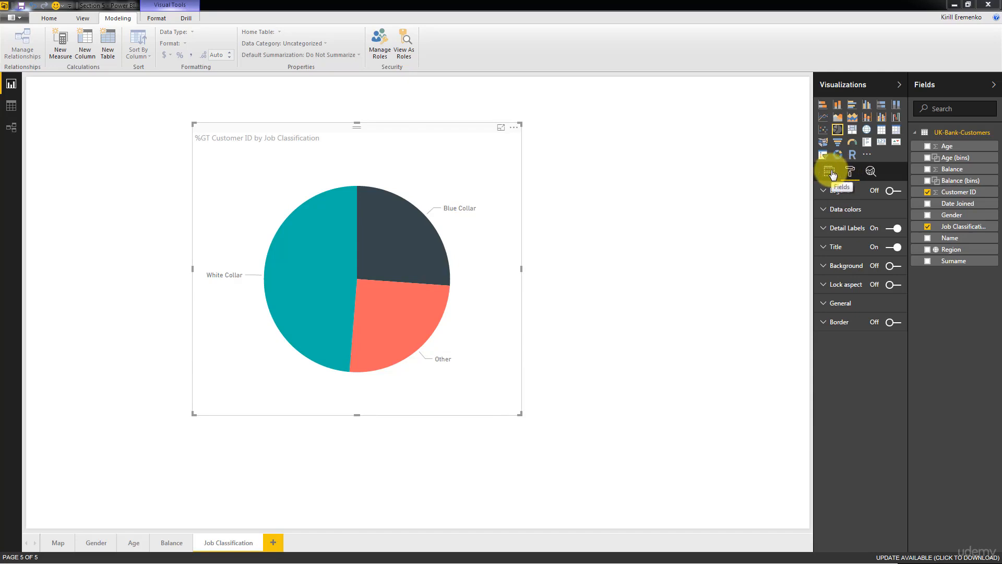
{"action": "left_click", "coordinate": [829, 172]}
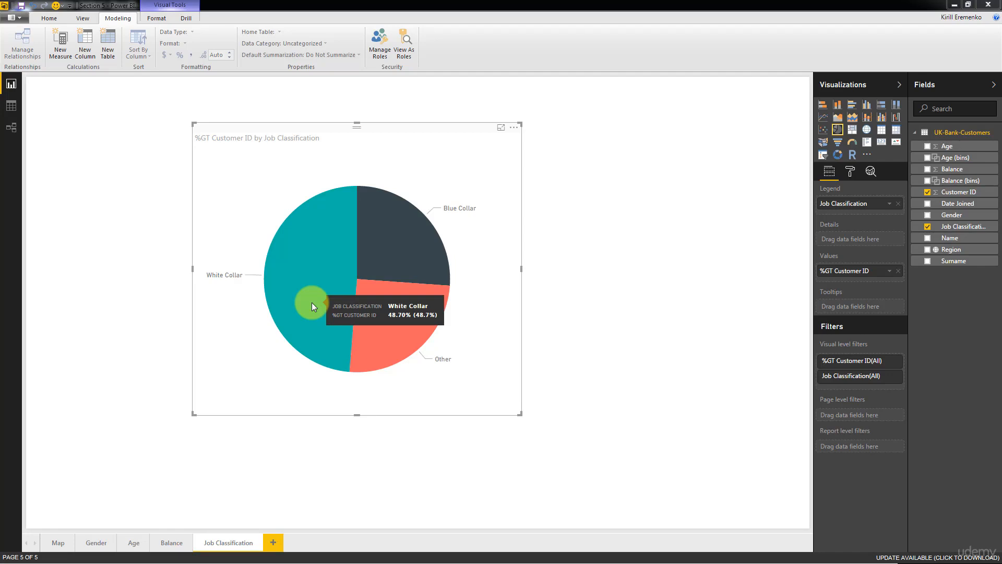
{"action": "left_click", "coordinate": [852, 131]}
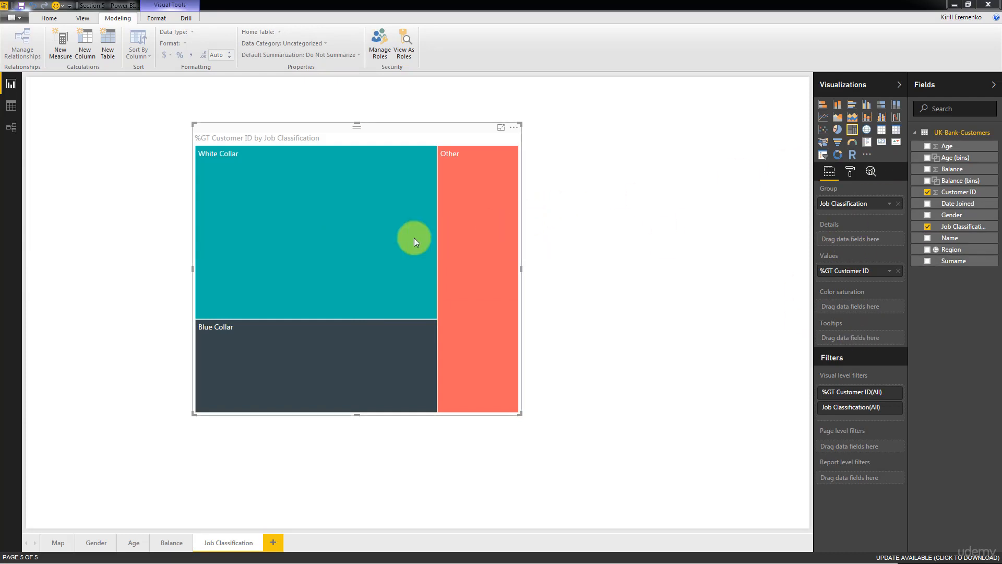
{"action": "left_click", "coordinate": [837, 129]}
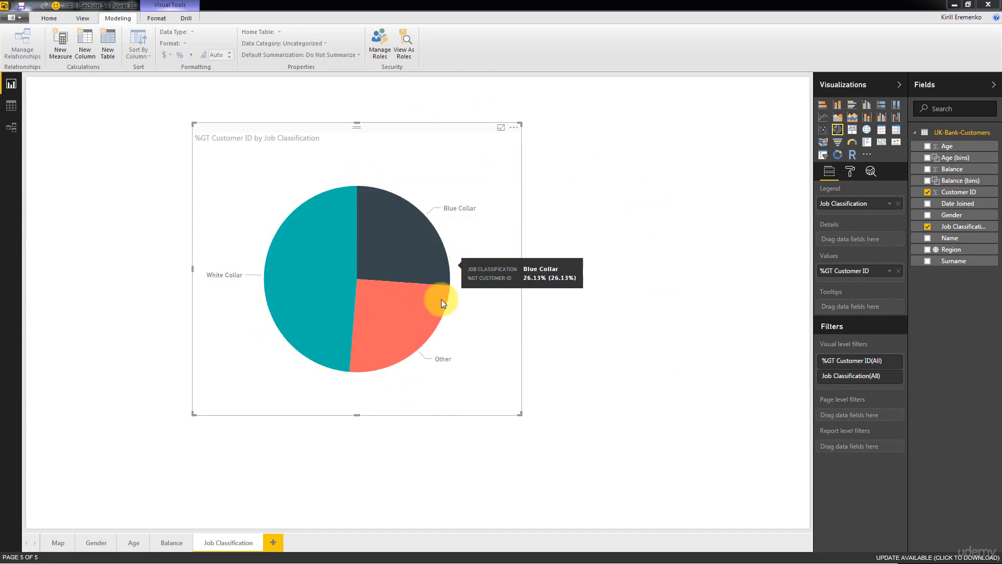
{"action": "left_click", "coordinate": [852, 129]}
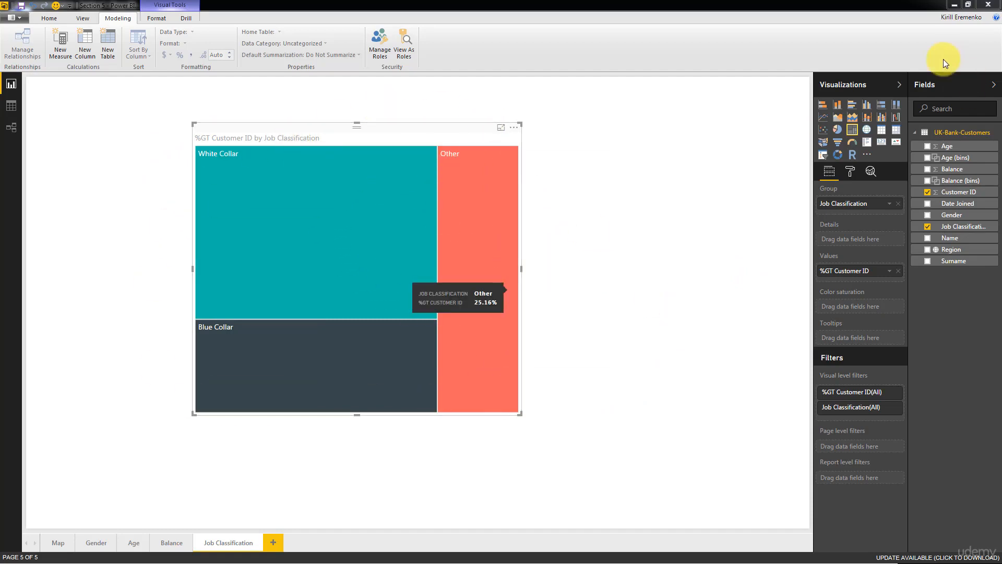
{"action": "left_click", "coordinate": [838, 131]}
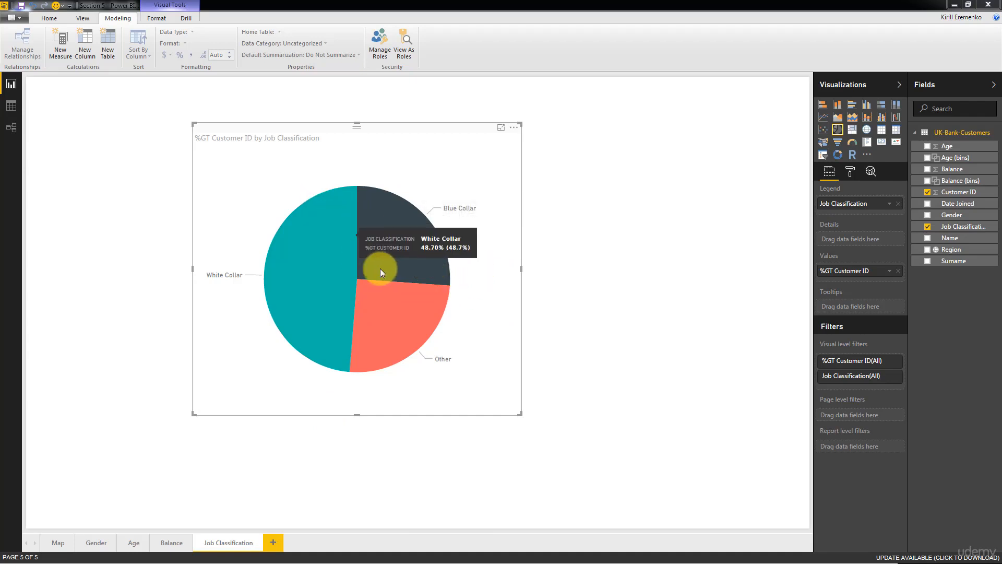
{"action": "left_click", "coordinate": [852, 130]}
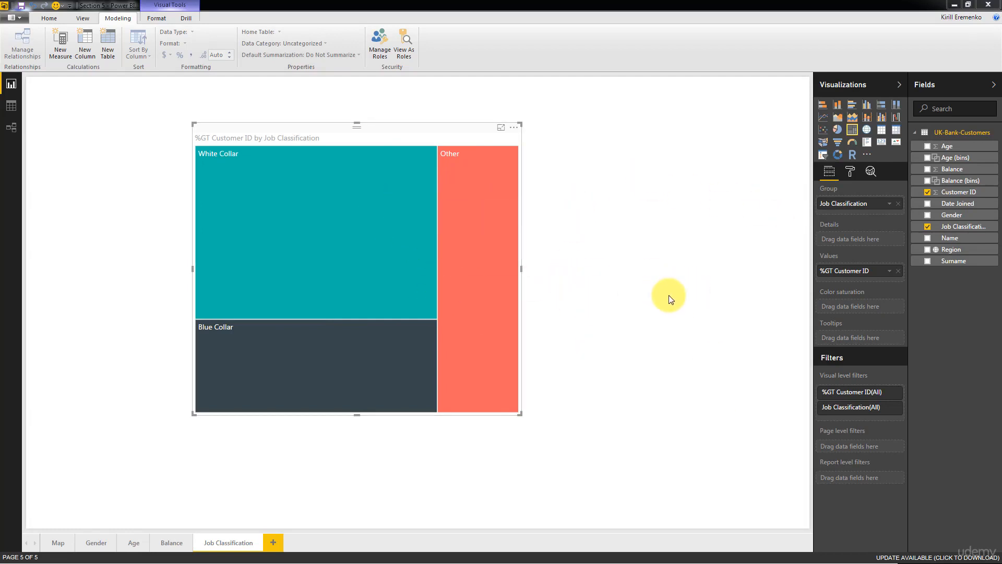
Recolour the Blue Collar tile, trying a muted blue theme shade before choosing the custom bright blue 0090FF
{"action": "left_click", "coordinate": [294, 249]}
{"action": "left_click", "coordinate": [850, 177]}
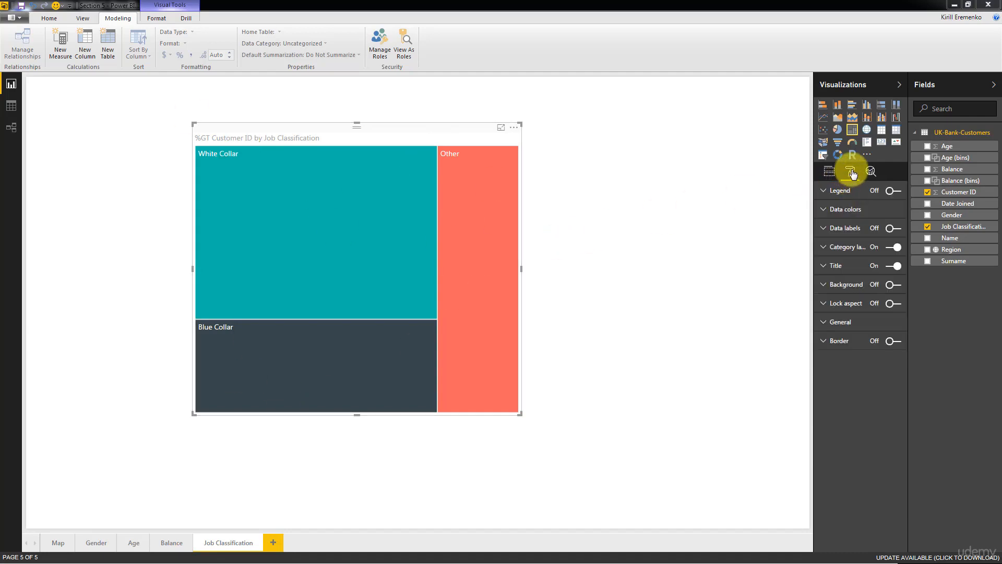
{"action": "left_click", "coordinate": [835, 209]}
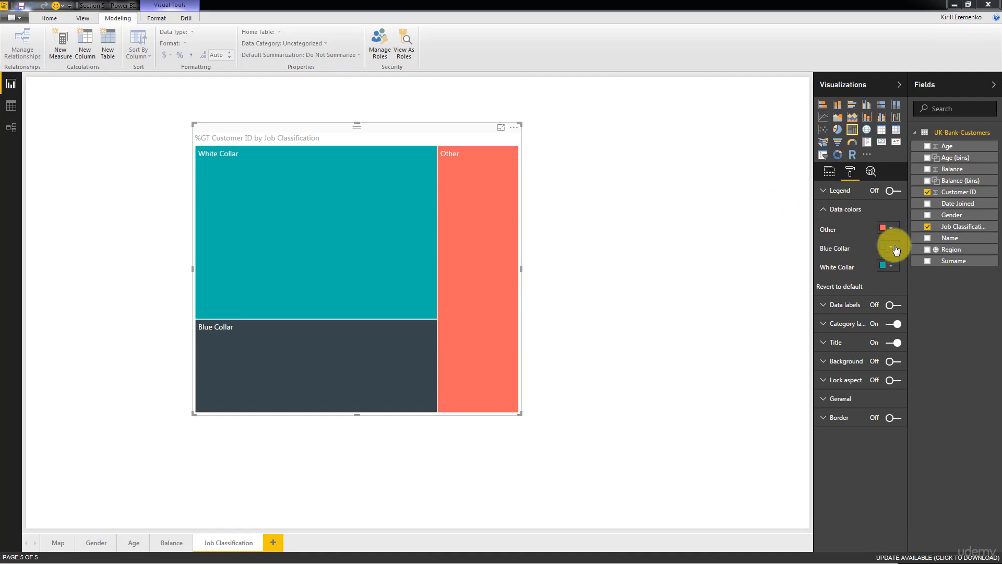
{"action": "left_click", "coordinate": [891, 266]}
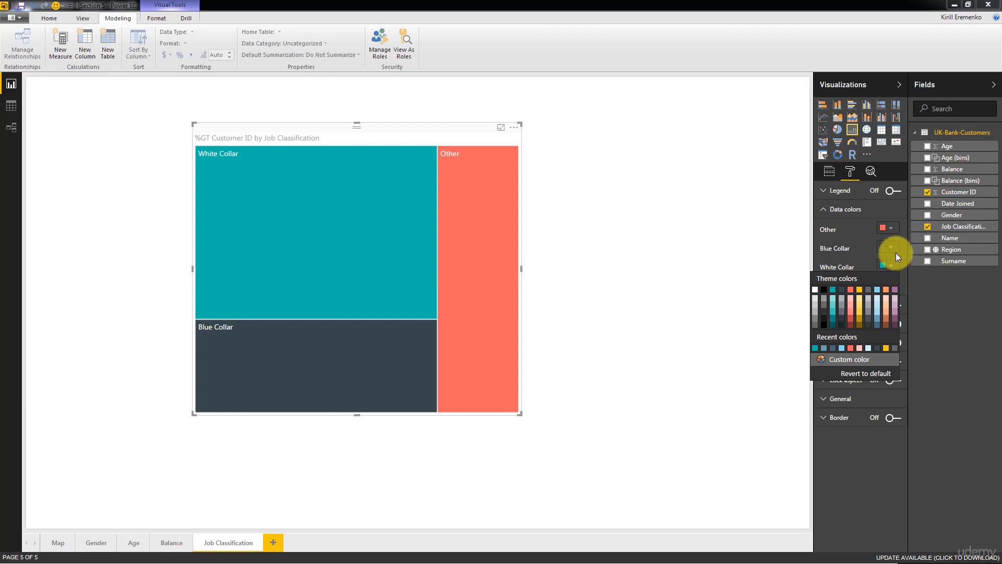
{"action": "left_click", "coordinate": [895, 252]}
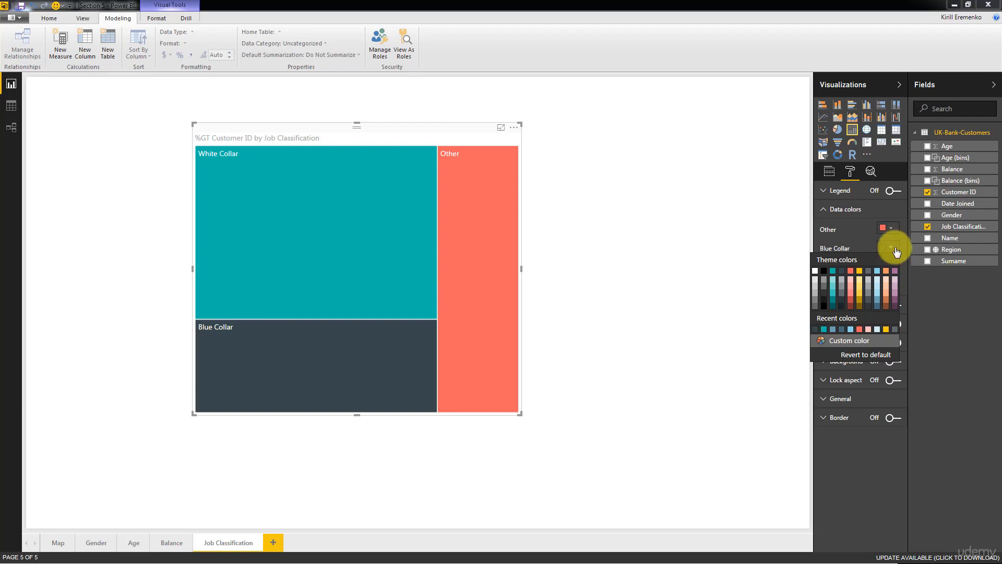
{"action": "left_click", "coordinate": [876, 307]}
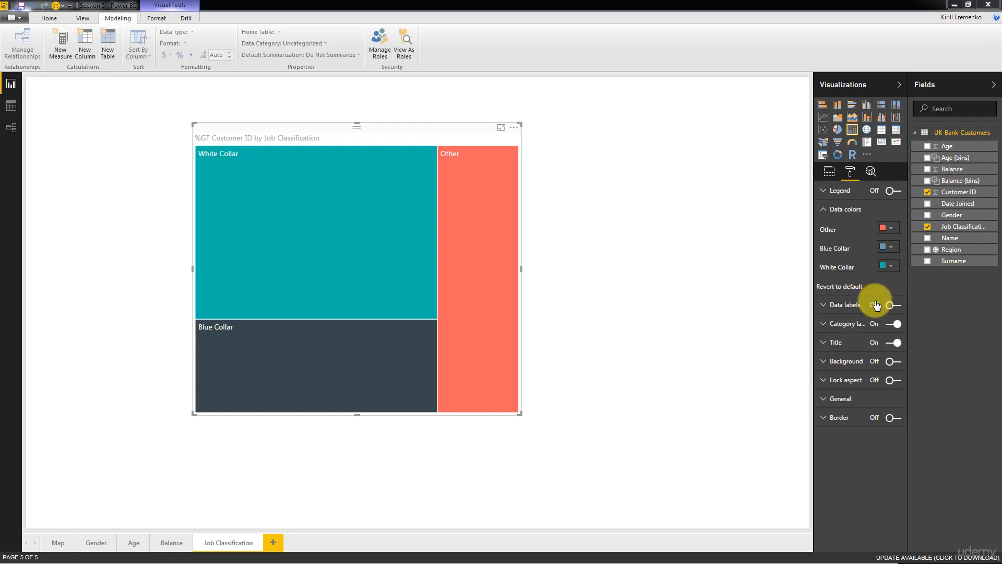
{"action": "left_click", "coordinate": [888, 251]}
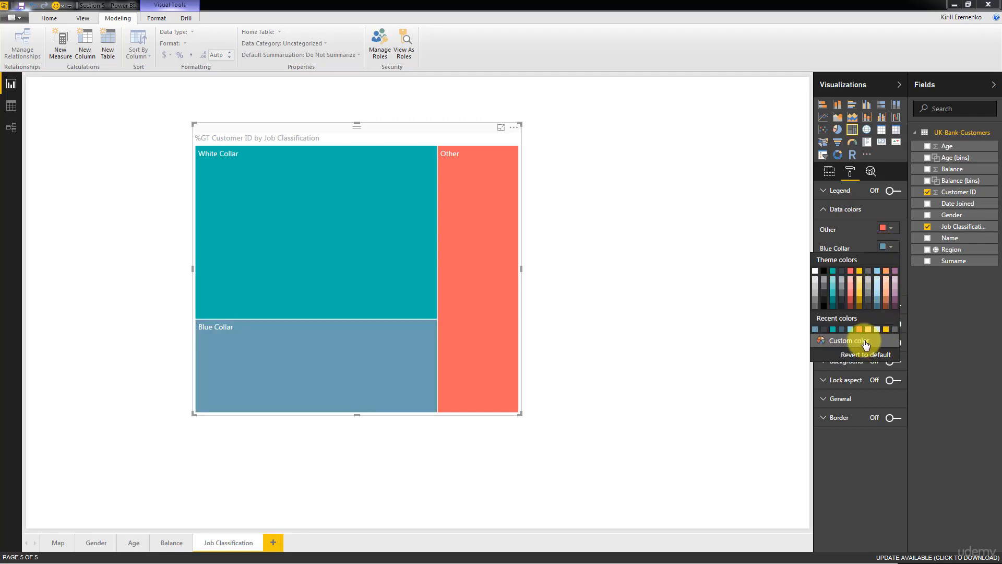
{"action": "left_click", "coordinate": [866, 344]}
{"action": "left_click", "coordinate": [890, 313]}
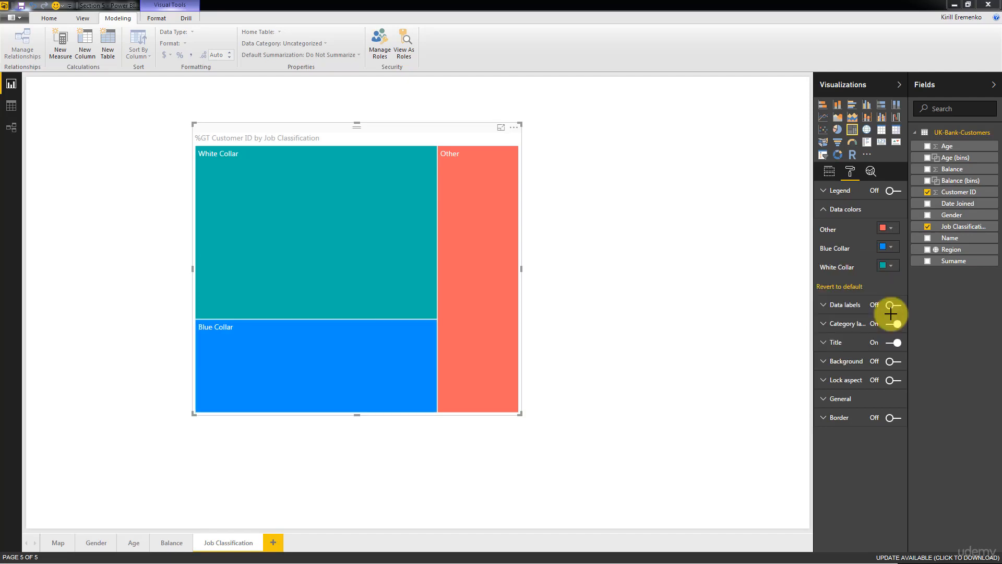
Refine the Blue Collar tile's custom colour, trying 004FFF before choosing a slightly lighter bright blue
{"action": "left_click", "coordinate": [890, 247]}
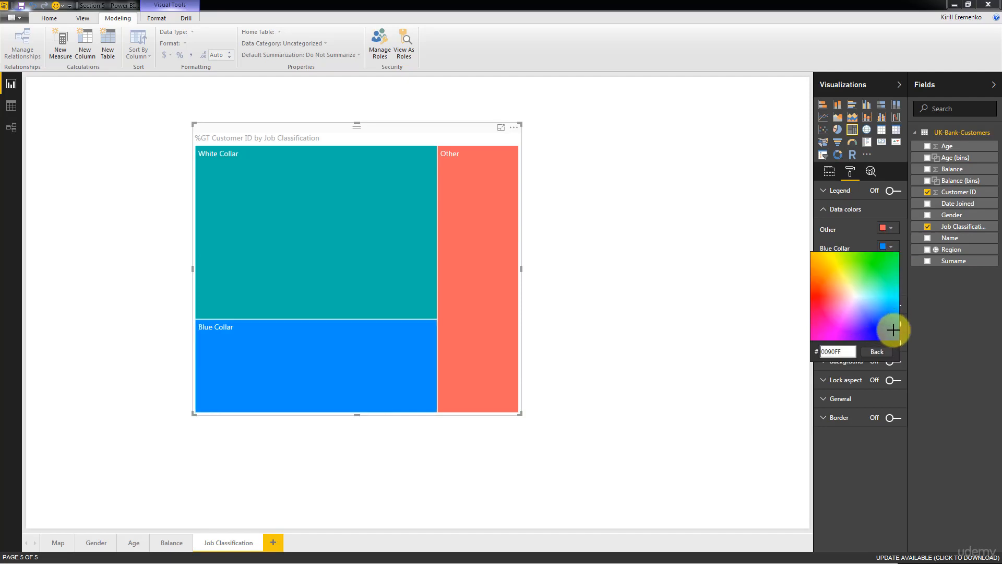
{"action": "left_click", "coordinate": [893, 330]}
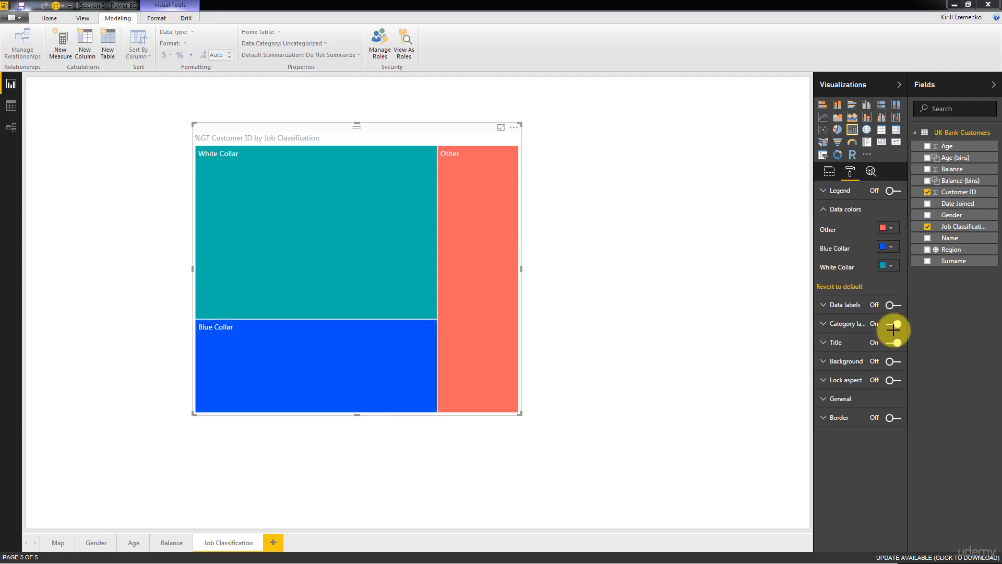
{"action": "left_click", "coordinate": [892, 250]}
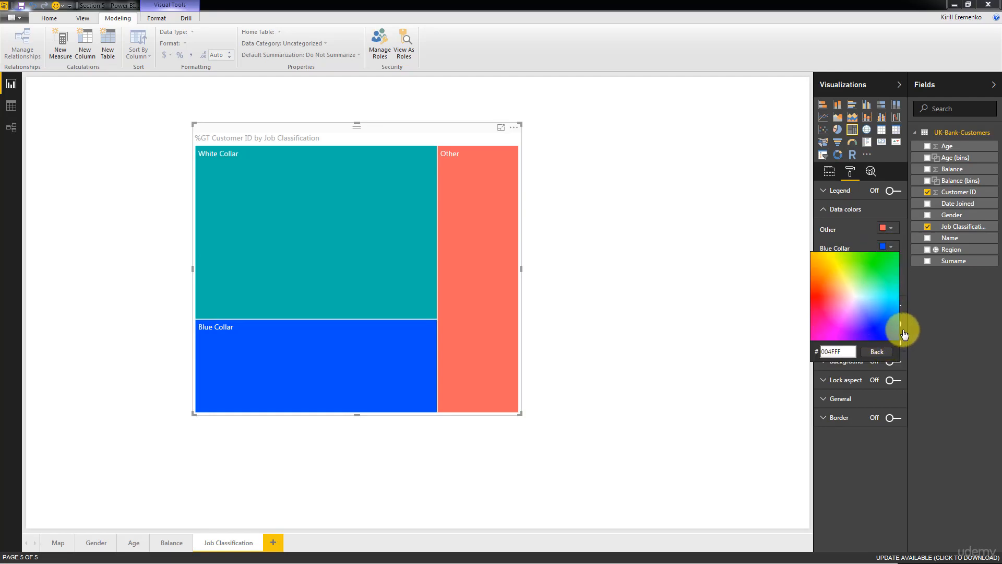
{"action": "left_click", "coordinate": [890, 314]}
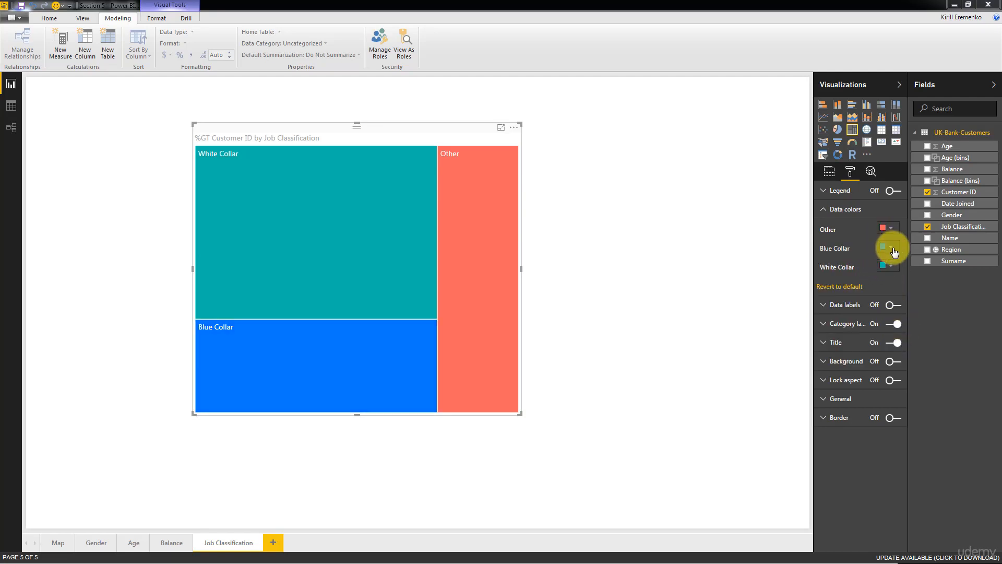
{"action": "left_click", "coordinate": [892, 250]}
{"action": "left_click", "coordinate": [298, 358]}
Recolour the White Collar tile, trying pale yellow and dark grey theme shades before choosing a medium grey
{"action": "left_click", "coordinate": [894, 267]}
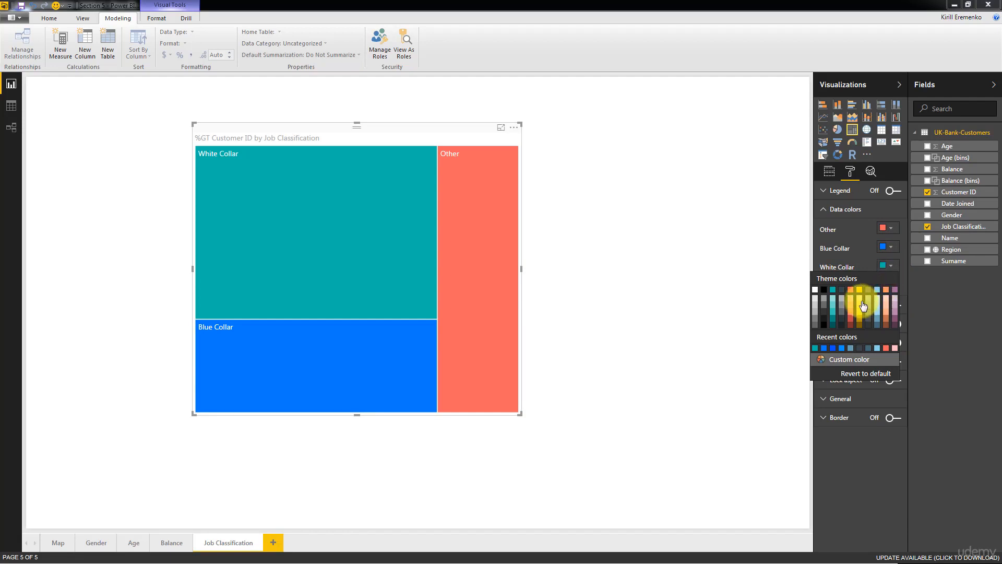
{"action": "left_click", "coordinate": [862, 306]}
{"action": "left_click", "coordinate": [897, 268]}
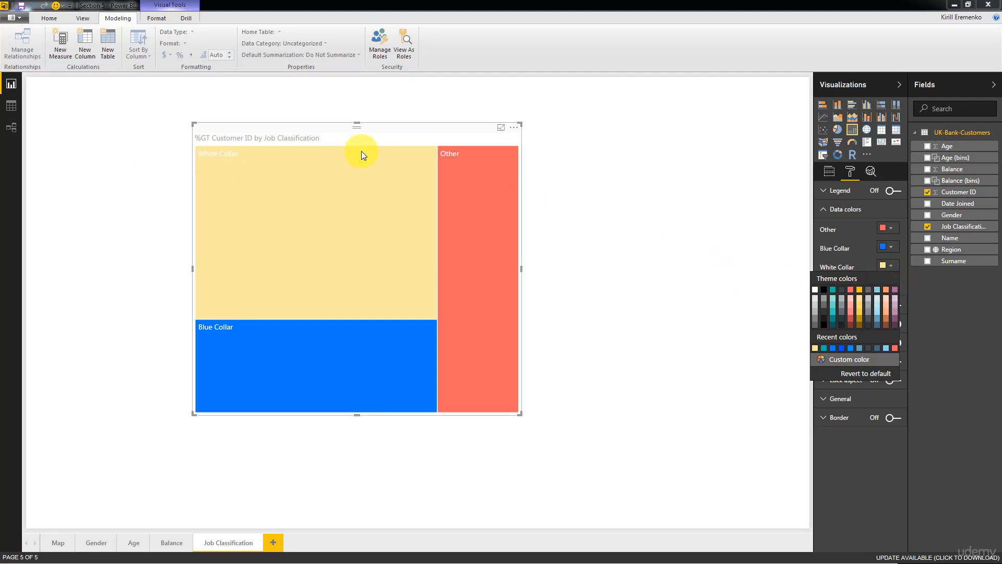
{"action": "left_click", "coordinate": [871, 321]}
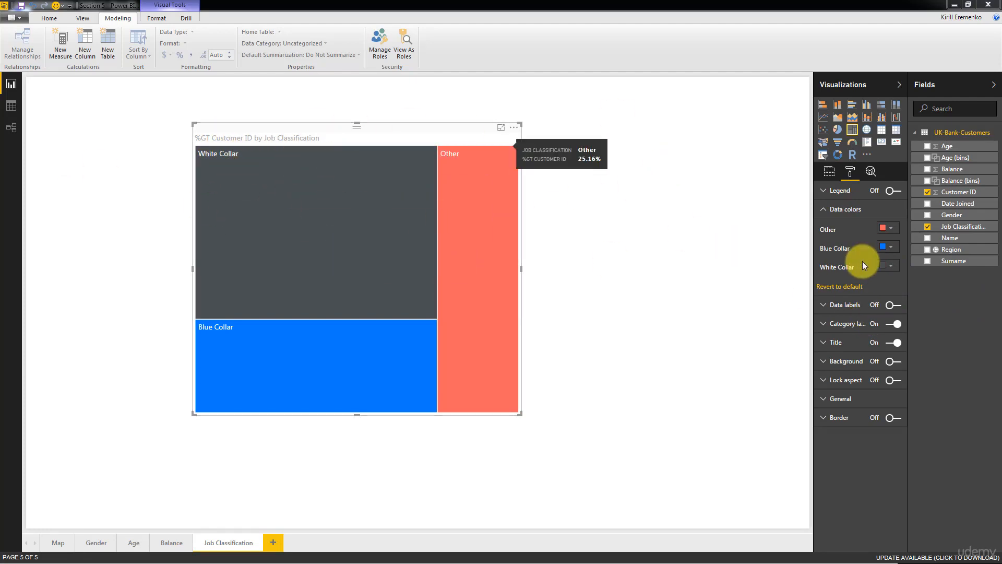
{"action": "left_click", "coordinate": [887, 265]}
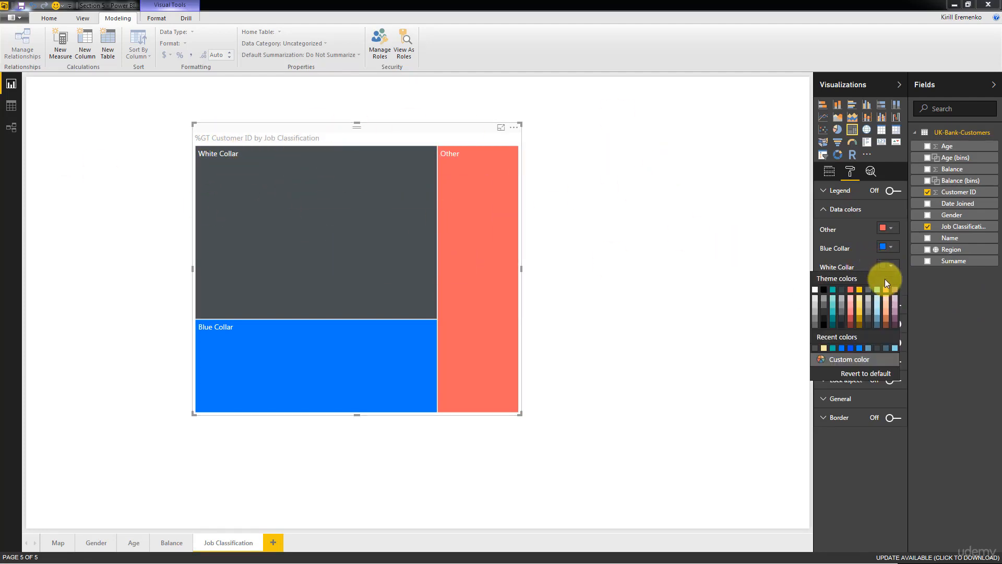
{"action": "left_click", "coordinate": [869, 308]}
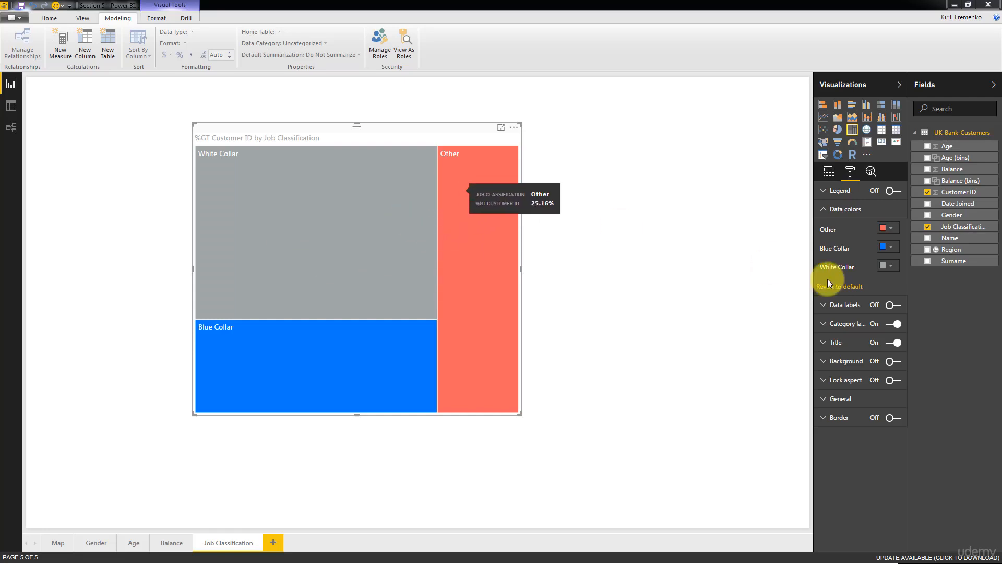
Try custom orange shades on the Other tile, including FF8B0B and the lighter FFAC49
{"action": "left_click", "coordinate": [890, 233]}
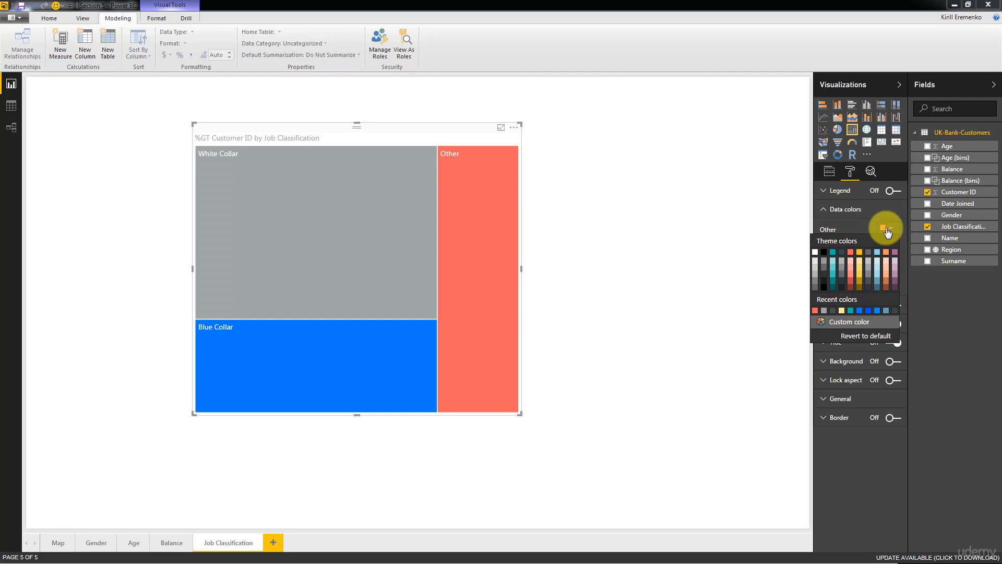
{"action": "left_click", "coordinate": [856, 322]}
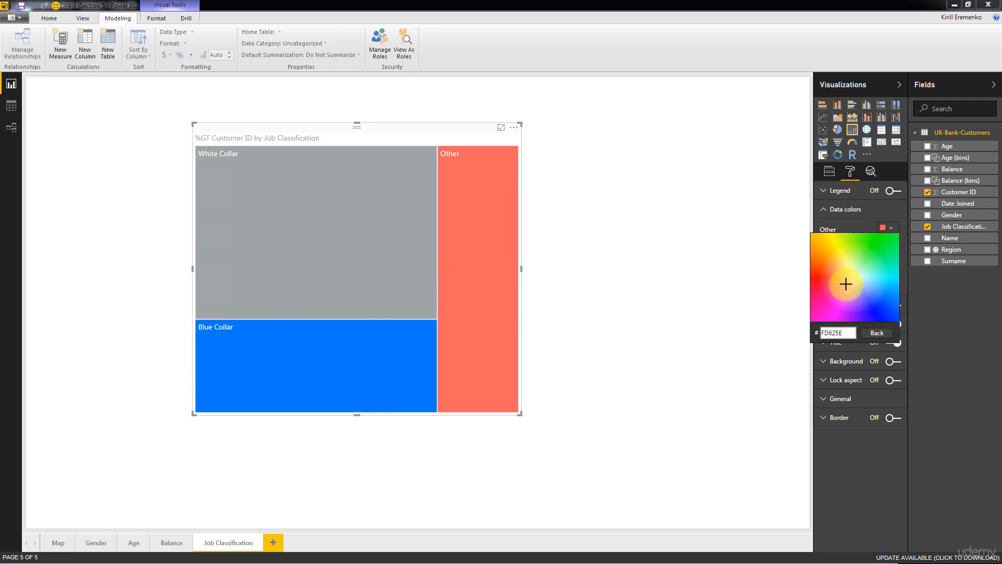
{"action": "left_click", "coordinate": [824, 257]}
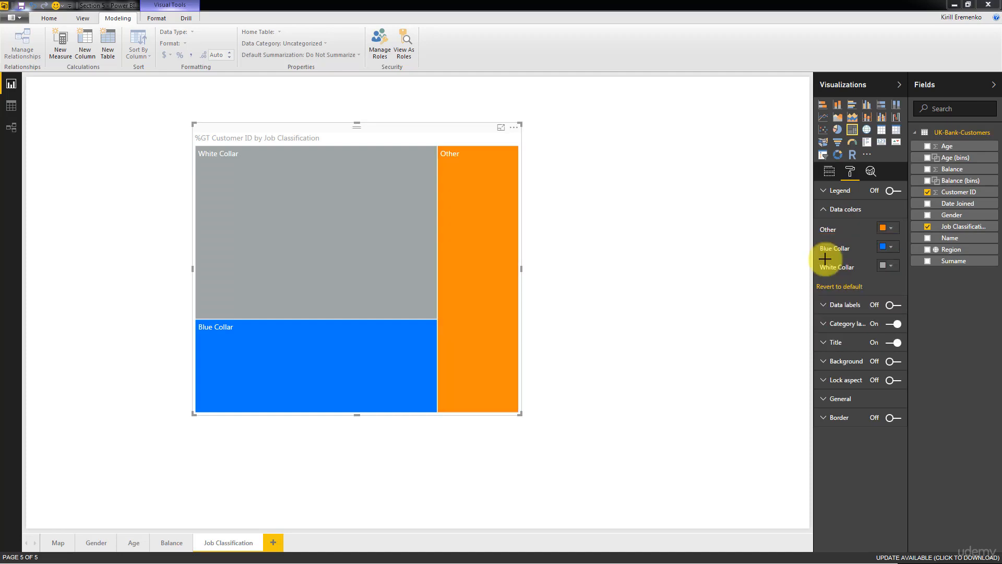
{"action": "left_click", "coordinate": [884, 248]}
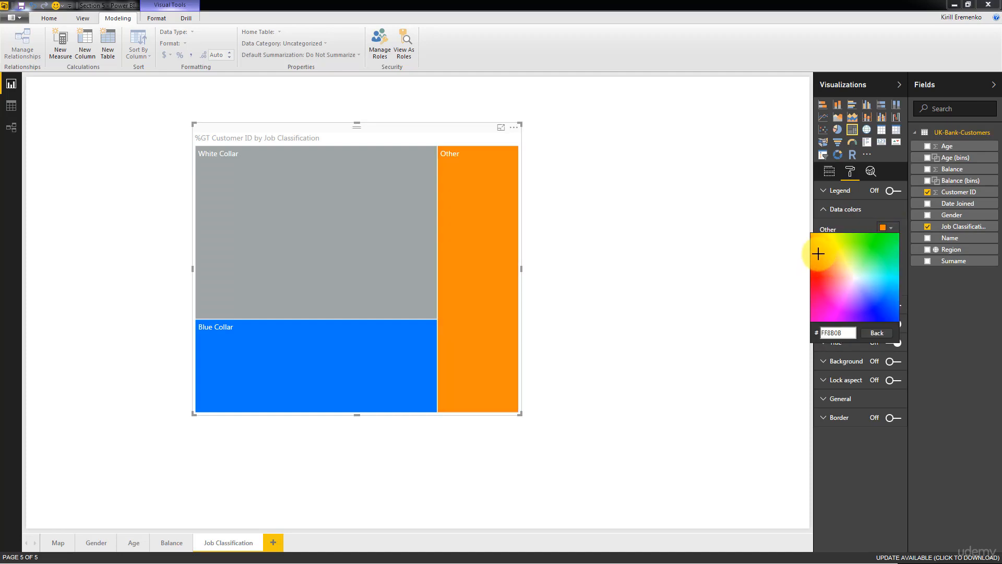
{"action": "left_click", "coordinate": [817, 253]}
{"action": "left_click", "coordinate": [884, 228]}
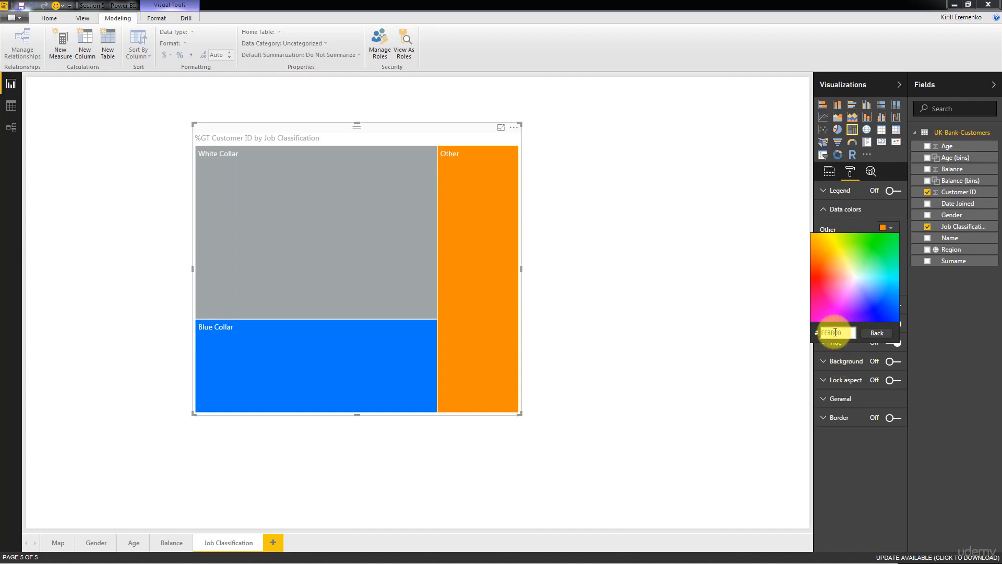
{"action": "left_click", "coordinate": [850, 243]}
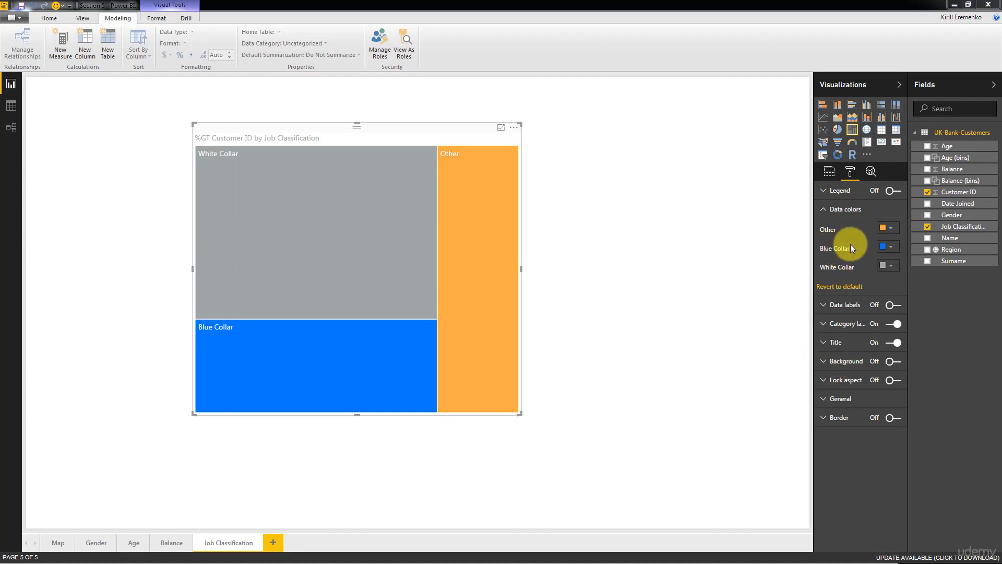
Refine the Other tile's custom colour, trying FF8300 and a pale orange before choosing a golden orange
{"action": "left_click", "coordinate": [882, 228]}
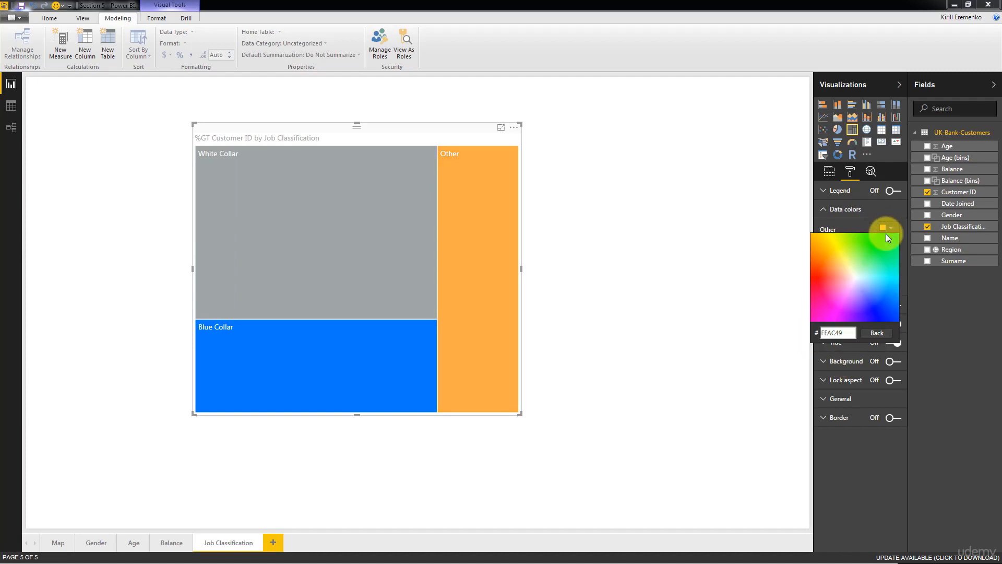
{"action": "left_click", "coordinate": [815, 253]}
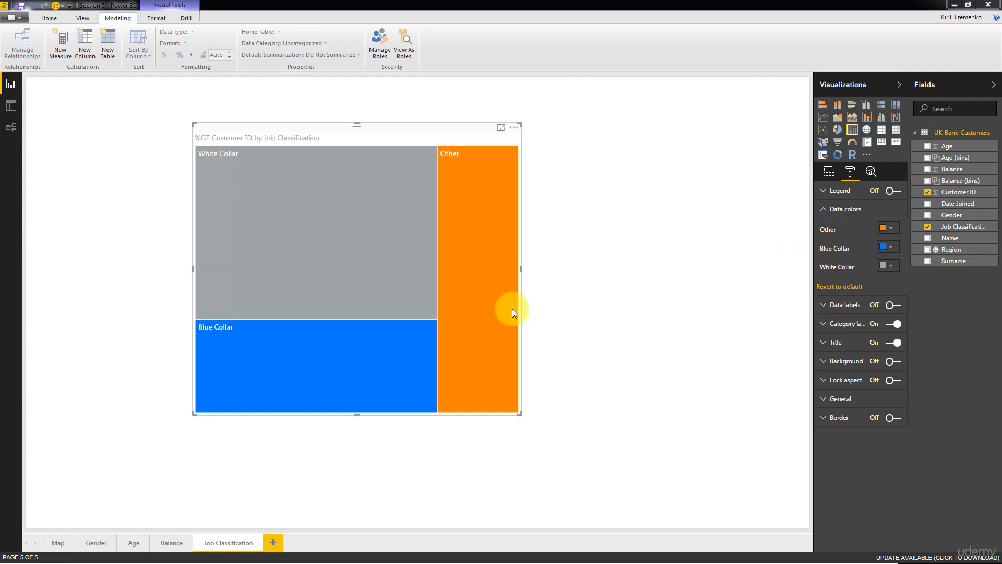
{"action": "left_click", "coordinate": [889, 230]}
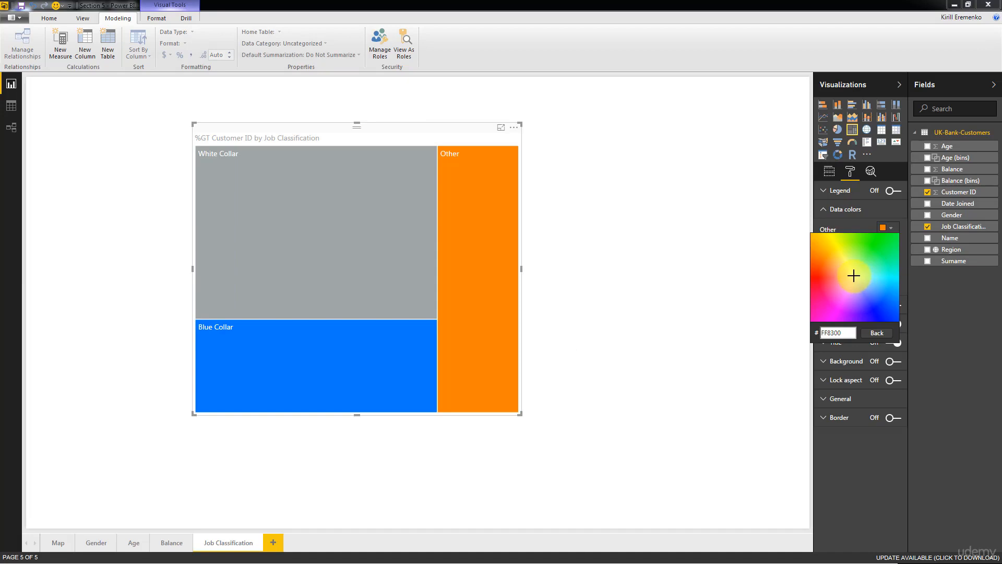
{"action": "left_click", "coordinate": [841, 266]}
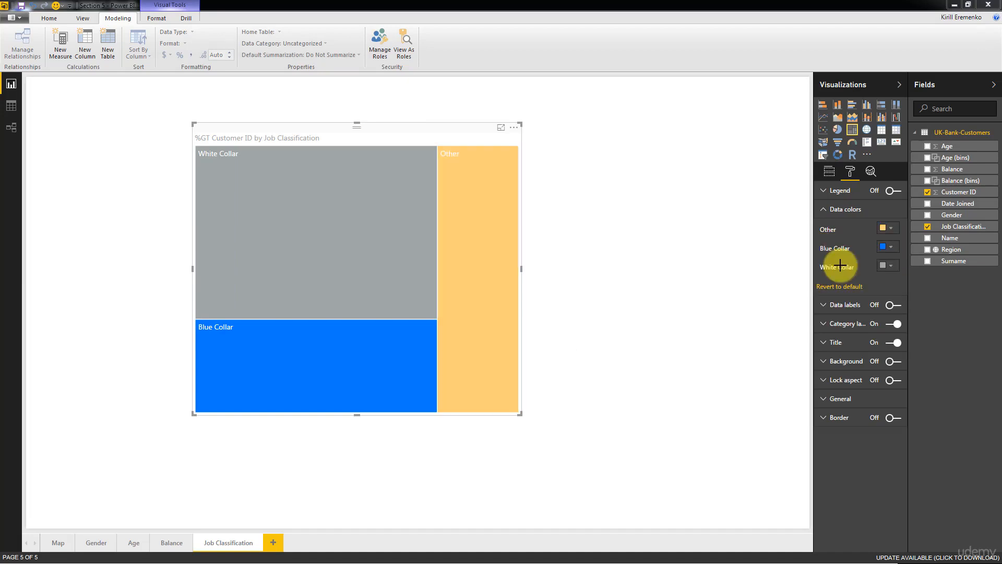
{"action": "left_click", "coordinate": [888, 228]}
{"action": "left_click", "coordinate": [829, 257]}
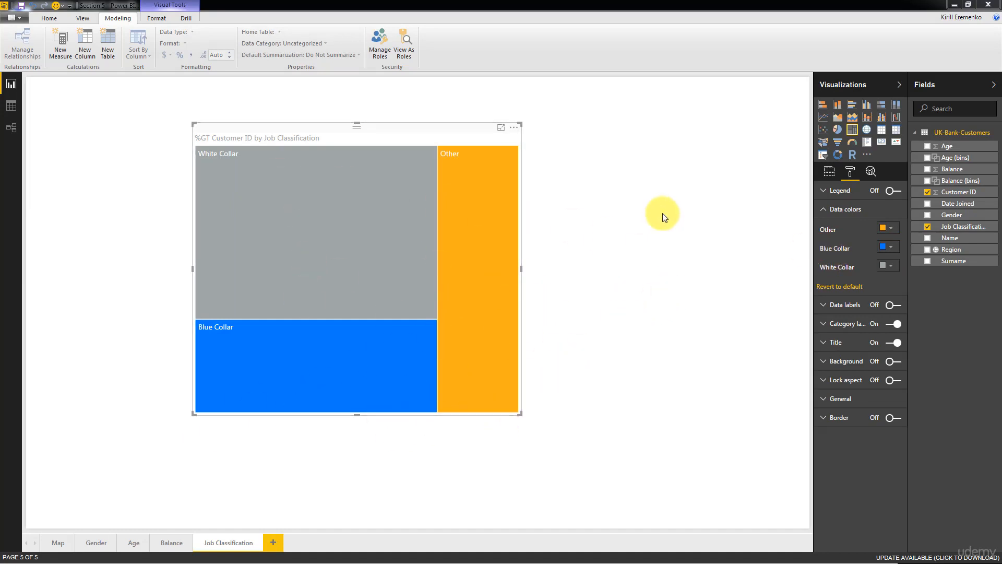
Highlight the White Collar and Other tiles in turn to inspect the recoloured treemap, and clear the highlighting
{"action": "left_click", "coordinate": [653, 268]}
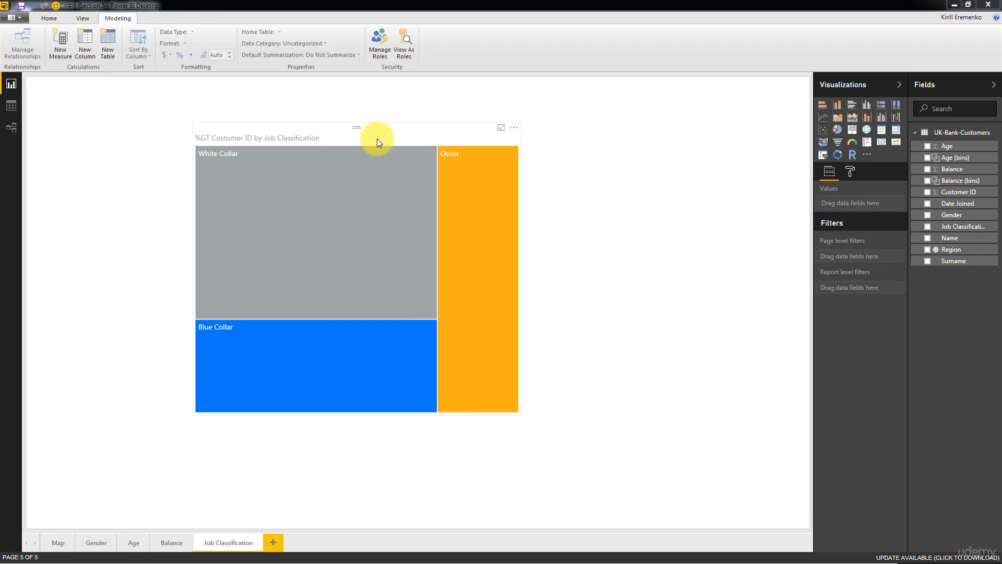
{"action": "left_click", "coordinate": [371, 190]}
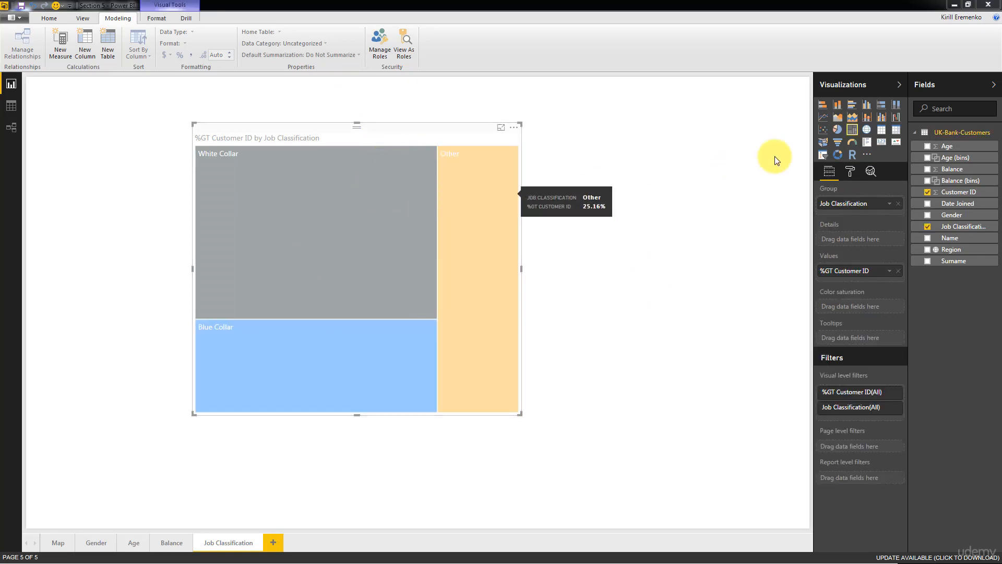
{"action": "left_click", "coordinate": [493, 149]}
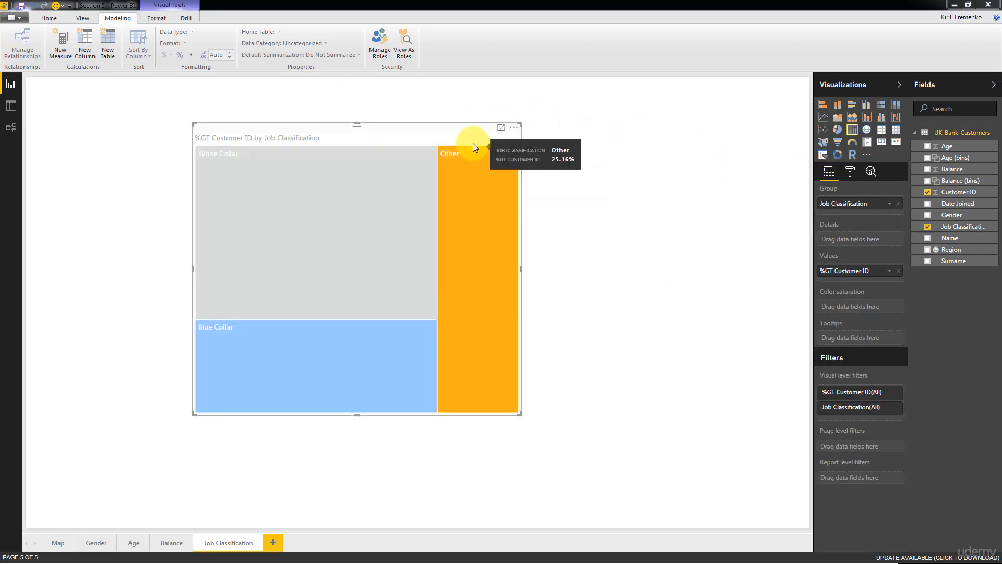
{"action": "left_click", "coordinate": [578, 171]}
{"action": "left_click", "coordinate": [440, 135]}
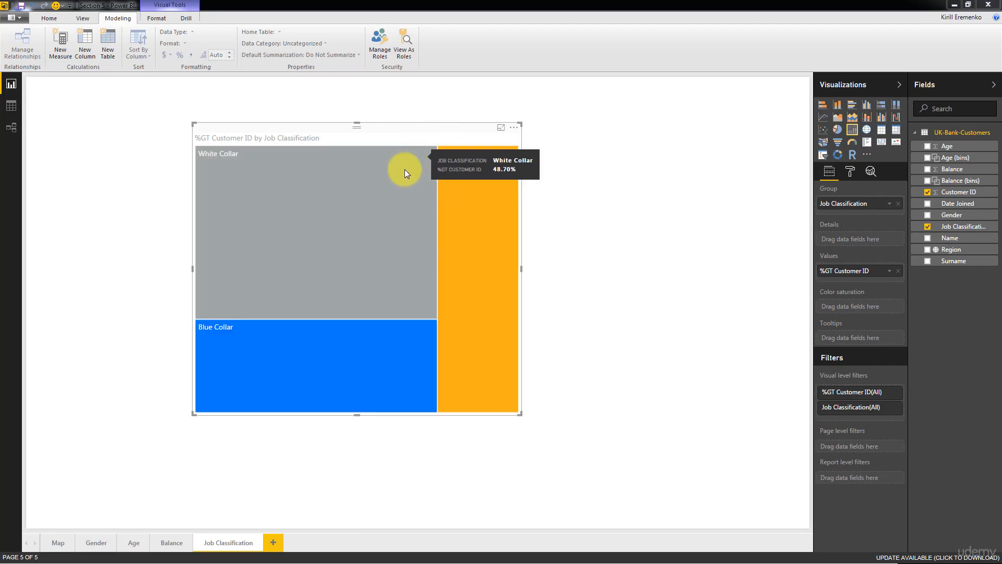
Turn on the treemap's data labels with Auto display units and 0 decimal places
{"action": "left_click", "coordinate": [849, 171]}
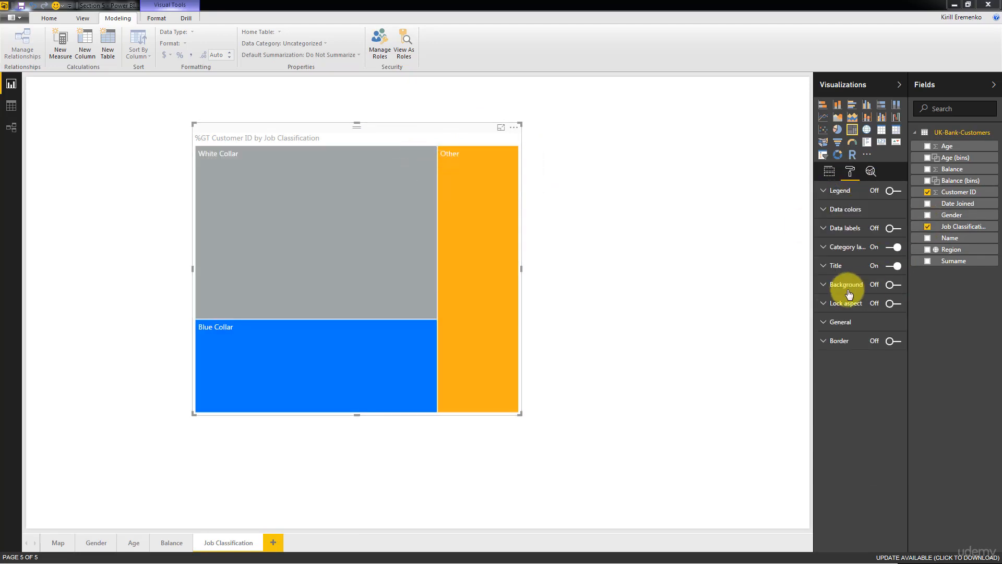
{"action": "left_click", "coordinate": [825, 228]}
{"action": "left_click", "coordinate": [889, 232]}
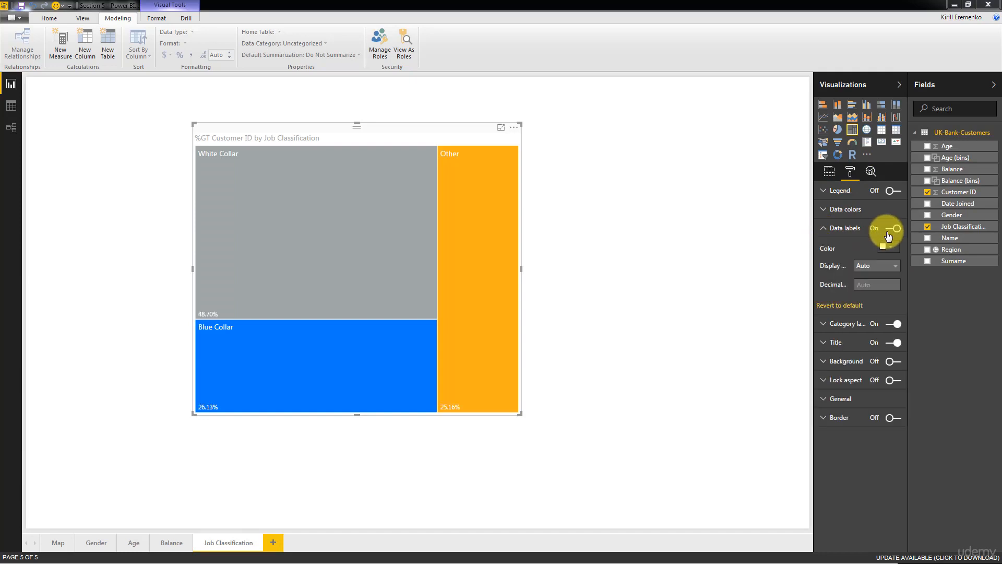
{"action": "left_click", "coordinate": [893, 269]}
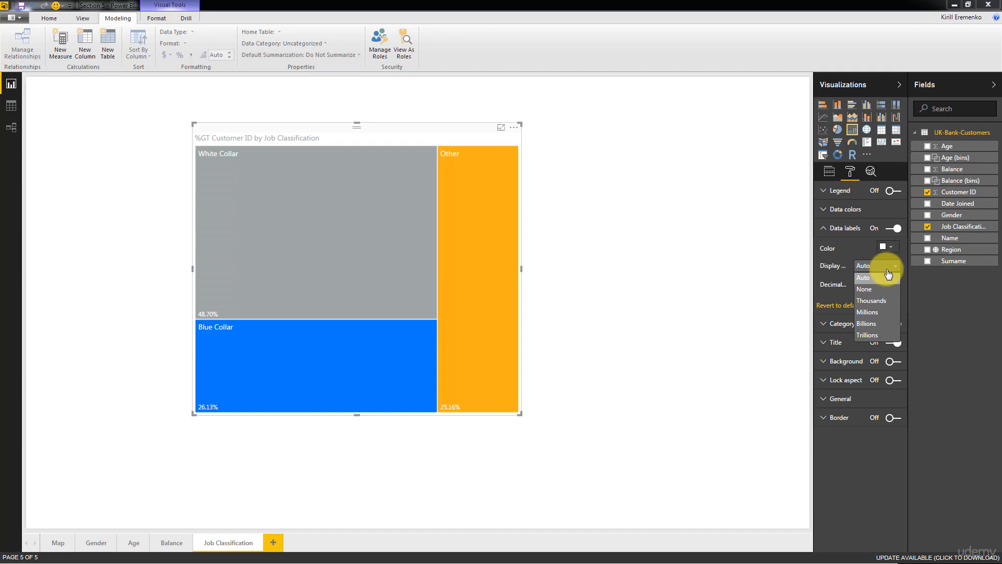
{"action": "left_click", "coordinate": [885, 277]}
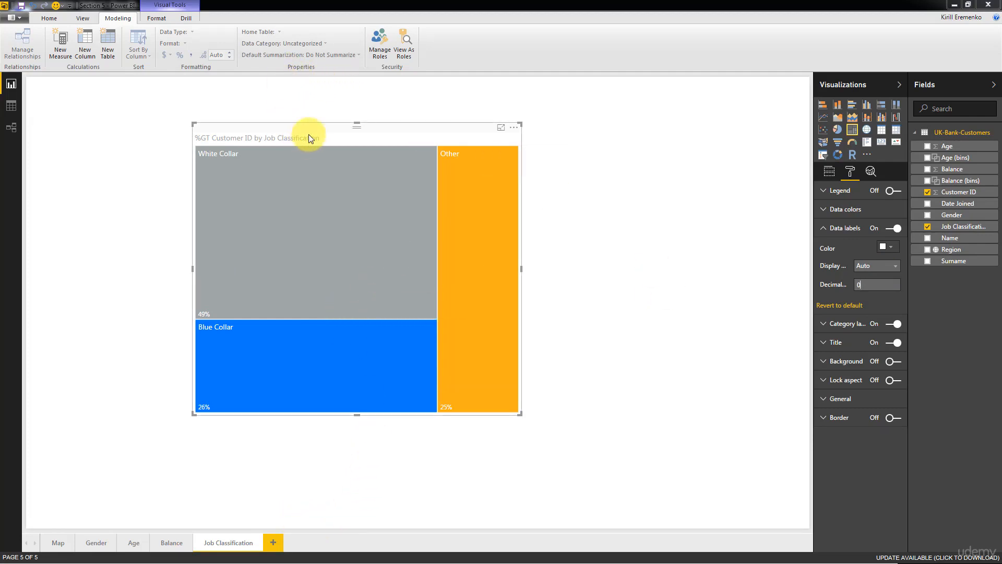
Move the treemap to the upper-left corner of the report page and shrink it to a small rectangle
{"action": "left_click_drag", "start_coordinate": [309, 134], "coordinate": [160, 102]}
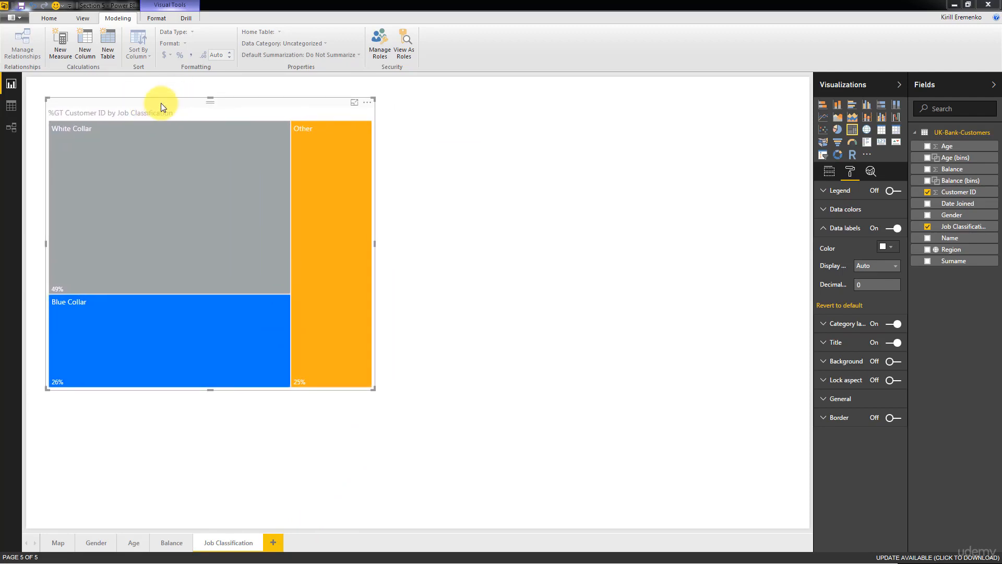
{"action": "left_click", "coordinate": [376, 390]}
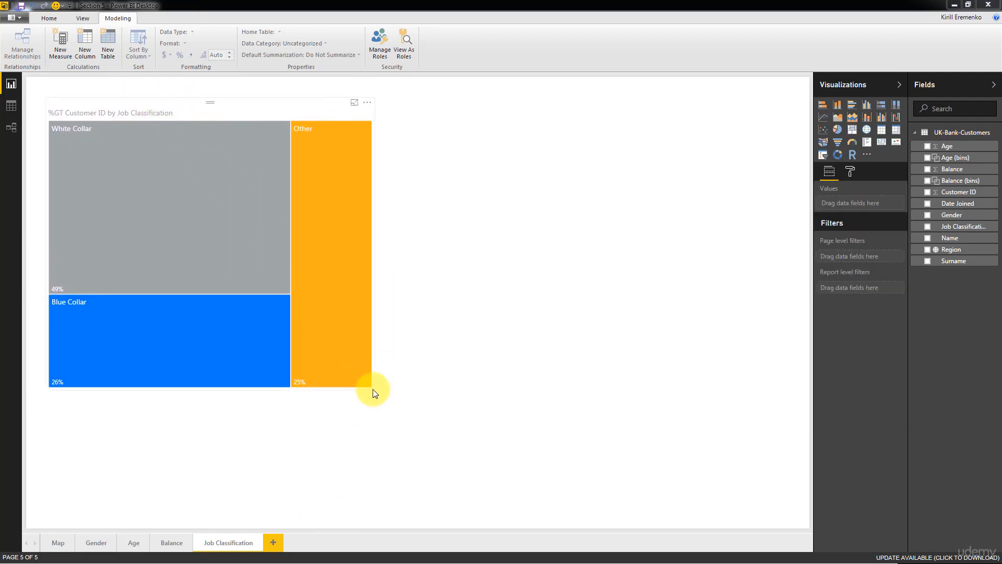
{"action": "left_click", "coordinate": [371, 386]}
{"action": "left_click_drag", "start_coordinate": [374, 388], "coordinate": [245, 194]}
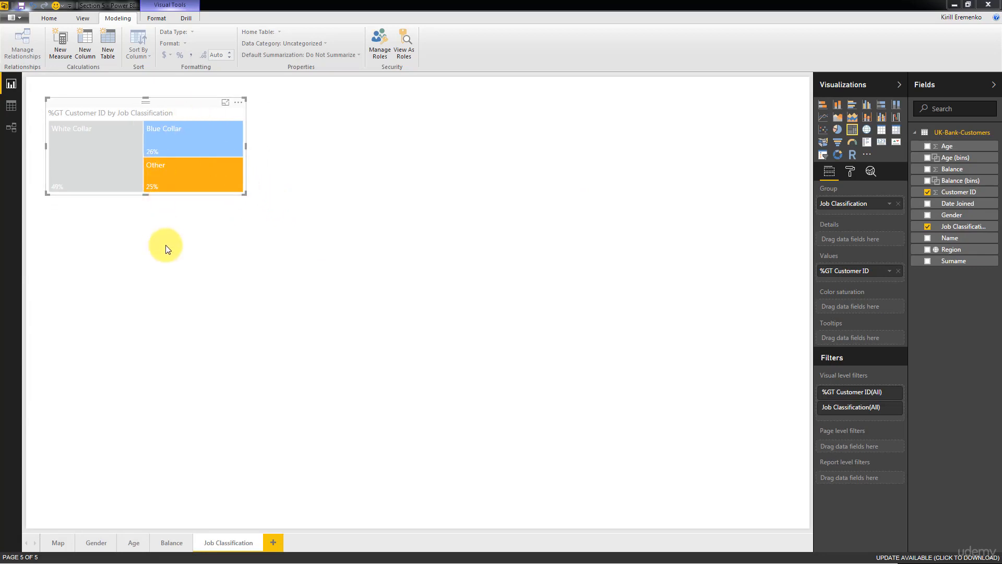
Highlight the White Collar tile in the reduced treemap and clear the highlighting
{"action": "left_click", "coordinate": [165, 258]}
{"action": "left_click", "coordinate": [132, 169]}
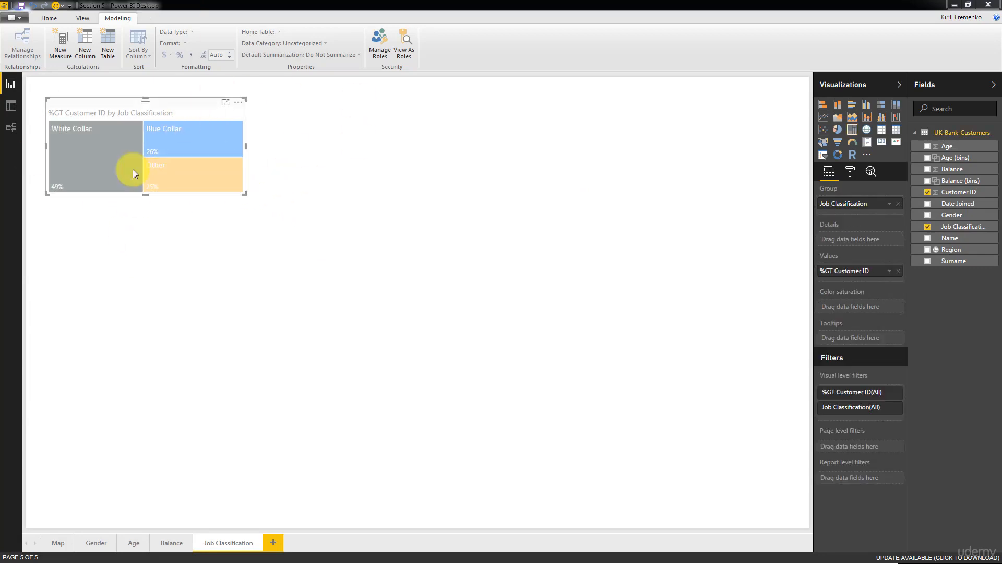
{"action": "left_click", "coordinate": [199, 277]}
{"action": "left_click", "coordinate": [146, 170]}
{"action": "left_click", "coordinate": [146, 170]}
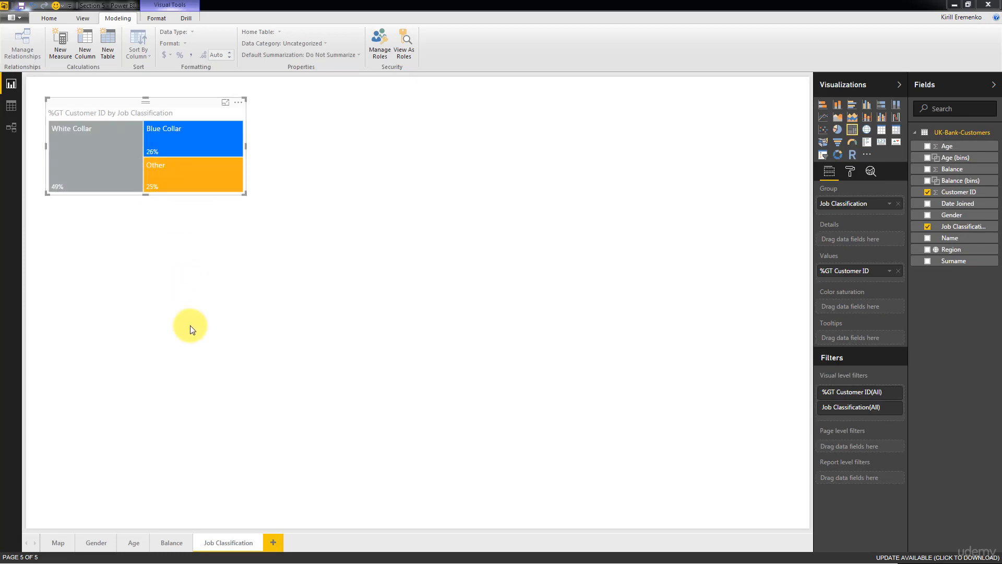
Enlarge the treemap to a medium size in the page's upper-left corner and leave all its tiles unhighlighted
{"action": "left_click", "coordinate": [333, 206]}
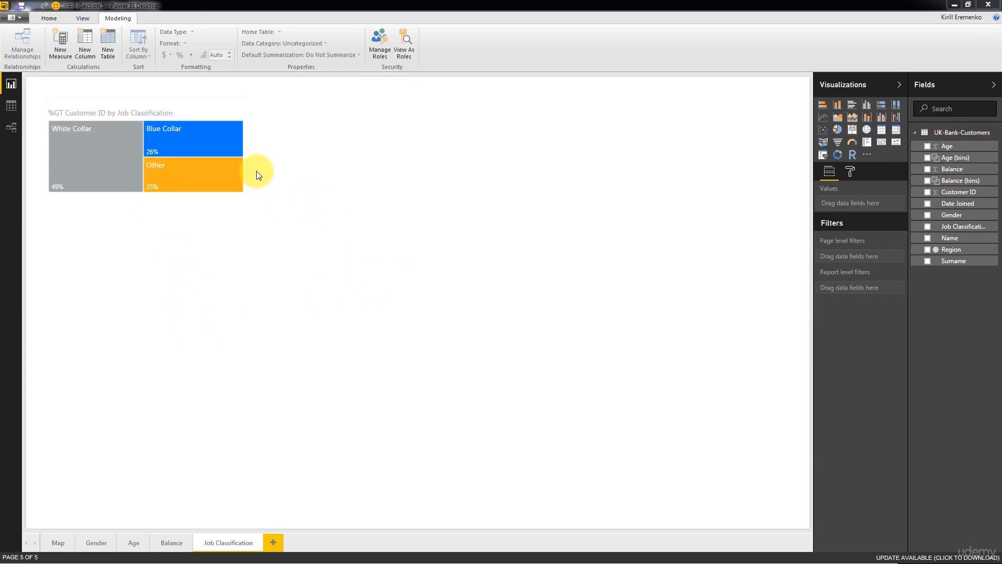
{"action": "left_click", "coordinate": [243, 167]}
{"action": "left_click_drag", "start_coordinate": [243, 191], "coordinate": [338, 256]}
{"action": "left_click", "coordinate": [417, 285]}
{"action": "left_click", "coordinate": [161, 188]}
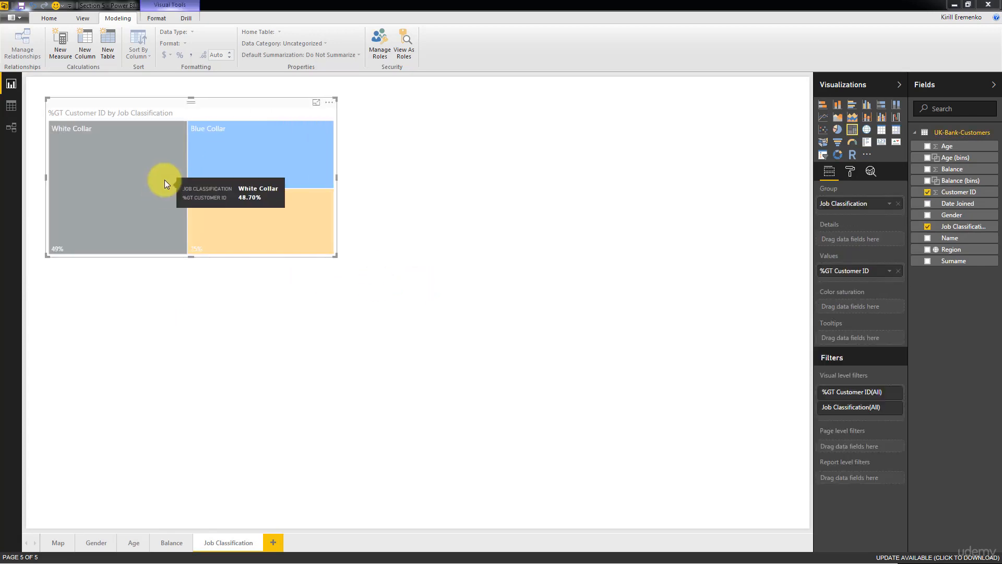
{"action": "left_click", "coordinate": [164, 179]}
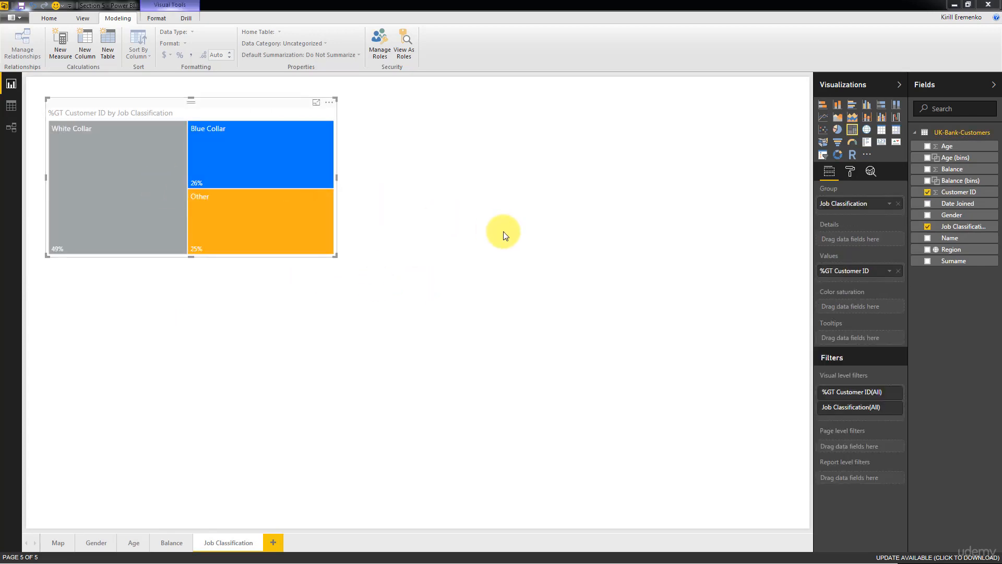